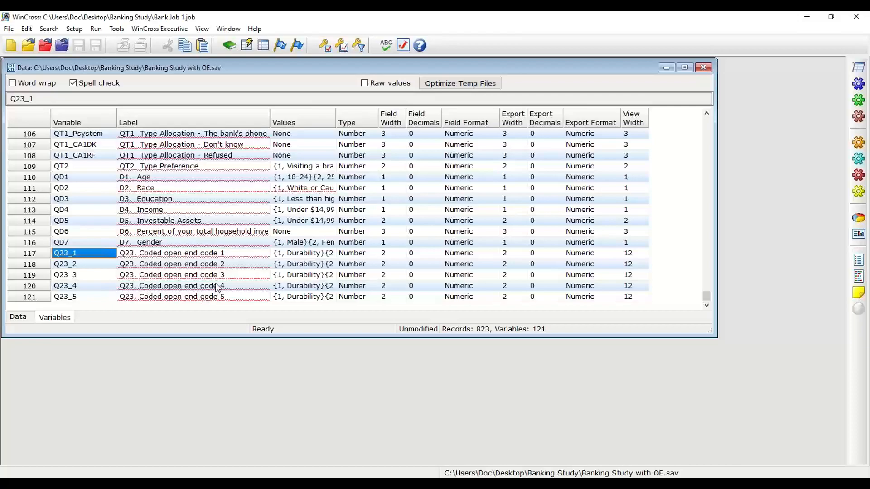
Step: Examine the code values and value labels defined for variable Q23_1, leaving them unedited
{"action": "left_click", "coordinate": [307, 254]}
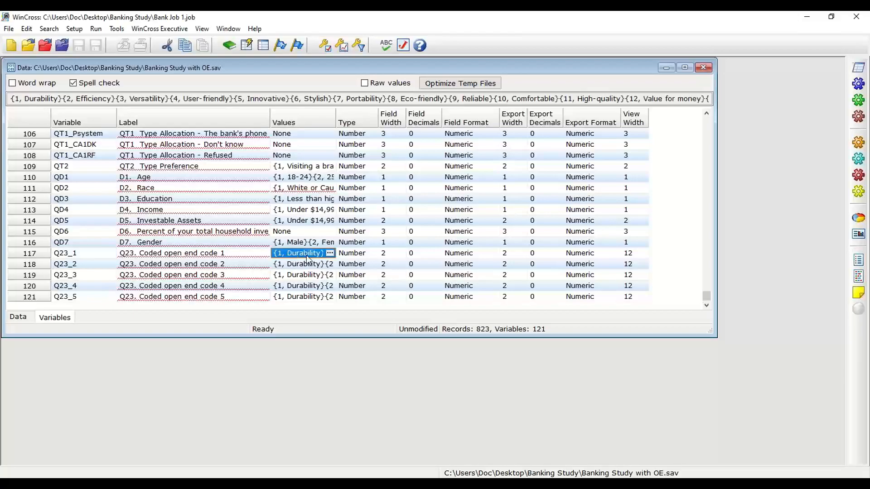
{"action": "left_click", "coordinate": [330, 253]}
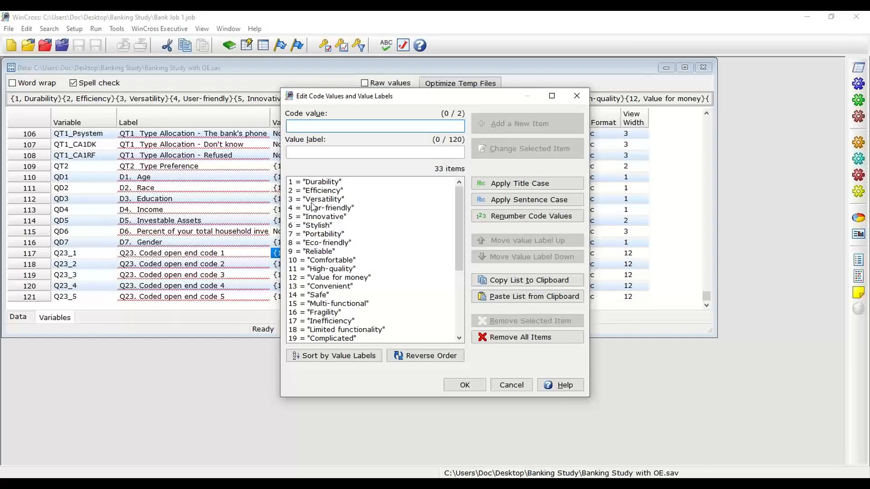
{"action": "left_click", "coordinate": [511, 385]}
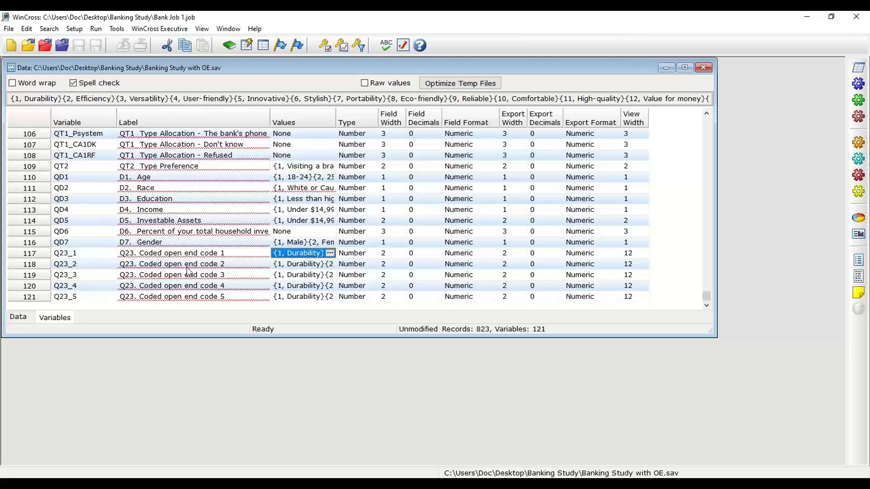
Step: Create one express table using net logic from variables Q23_1 through Q23_5
{"action": "left_click", "coordinate": [69, 29]}
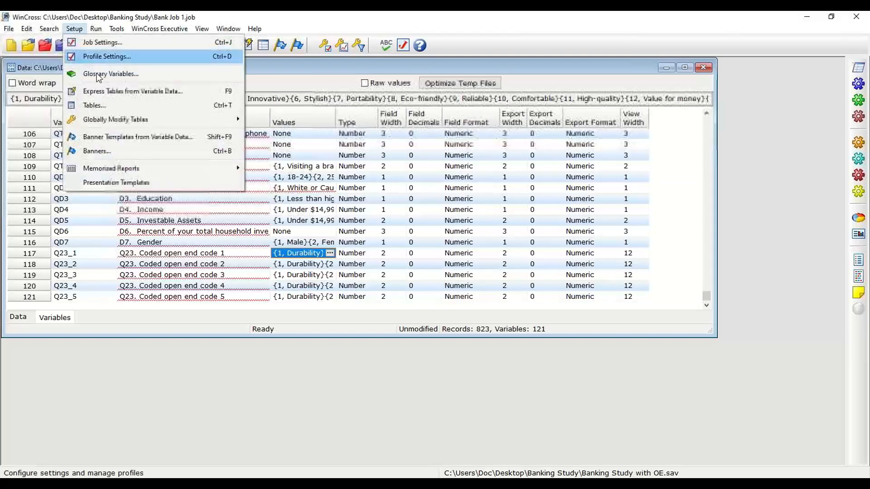
{"action": "left_click", "coordinate": [137, 93]}
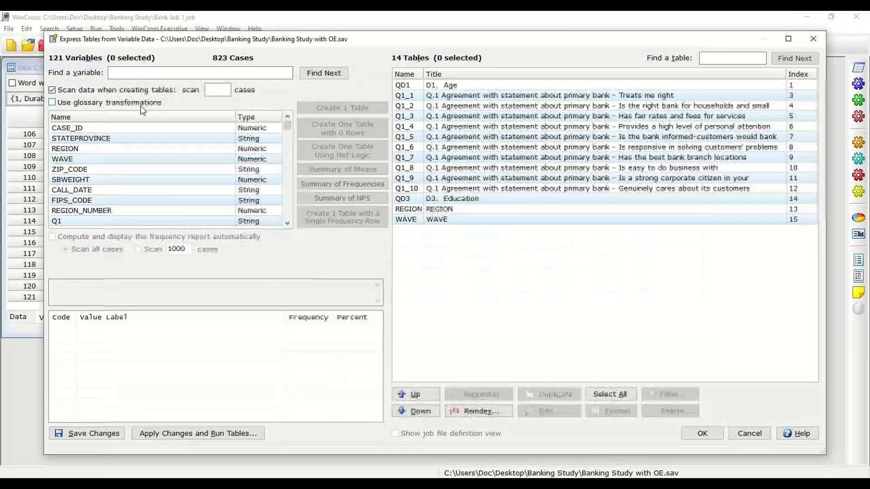
{"action": "left_click_drag", "start_coordinate": [290, 127], "coordinate": [290, 215]}
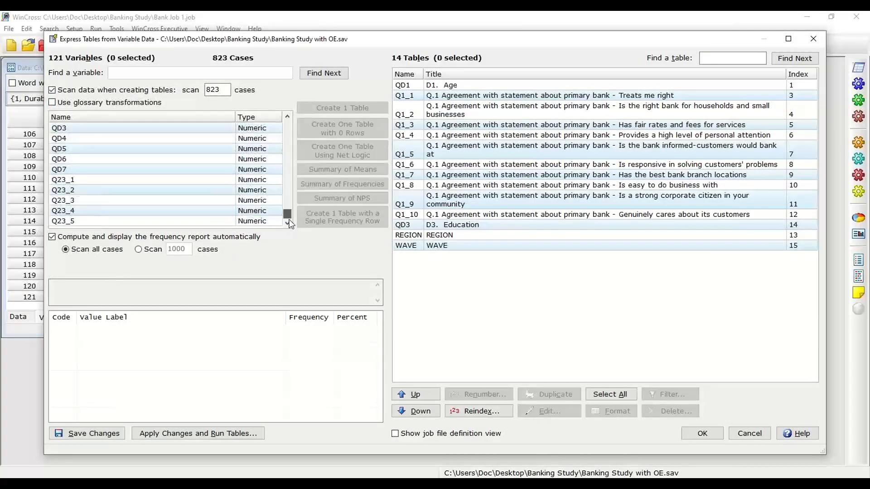
{"action": "left_click_drag", "start_coordinate": [66, 181], "coordinate": [74, 225]}
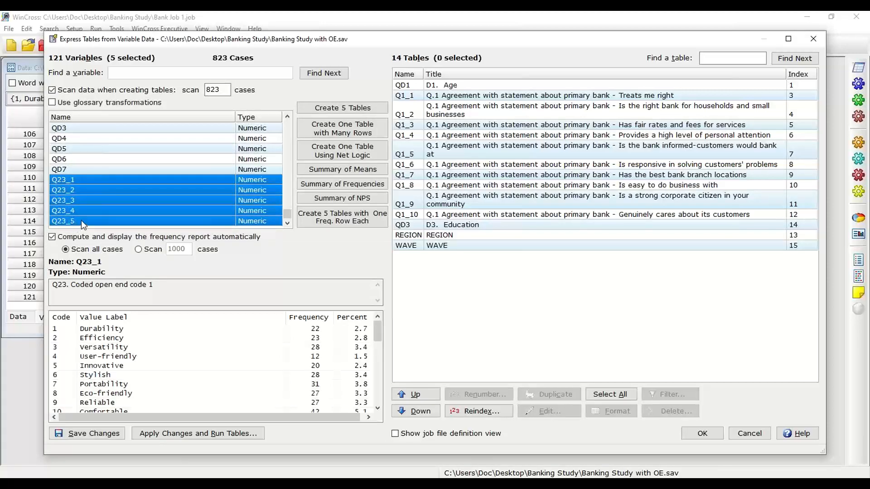
{"action": "left_click", "coordinate": [338, 156]}
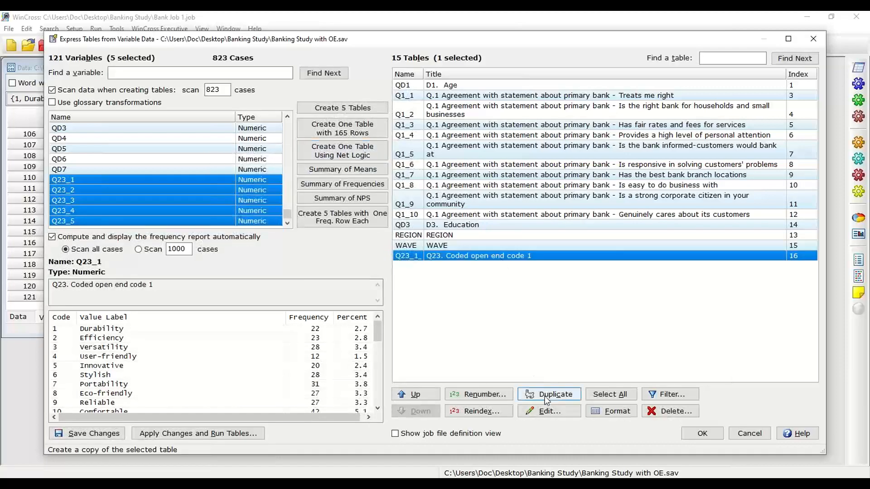
Step: Edit the new Q23 table and set its title to "Q23. Why did you rate product xyz a ...?"
{"action": "left_click", "coordinate": [553, 415]}
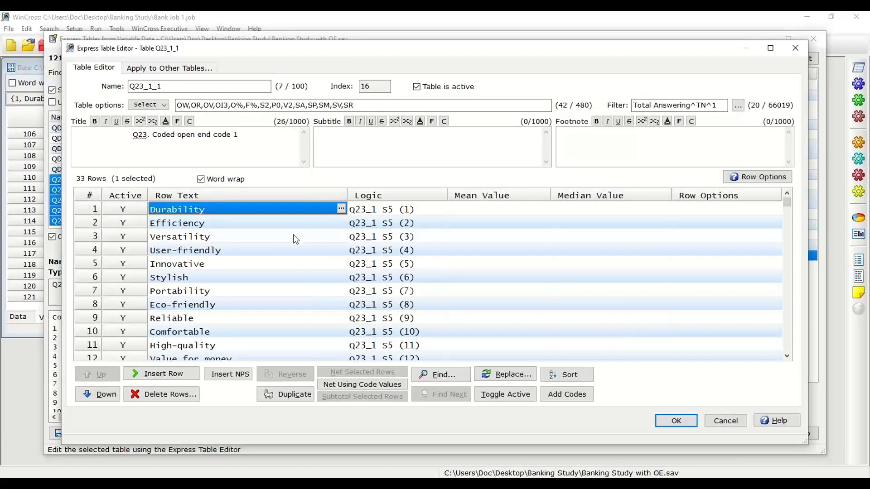
{"action": "double_click", "coordinate": [163, 135]}
{"action": "left_click_drag", "start_coordinate": [163, 134], "coordinate": [260, 142]}
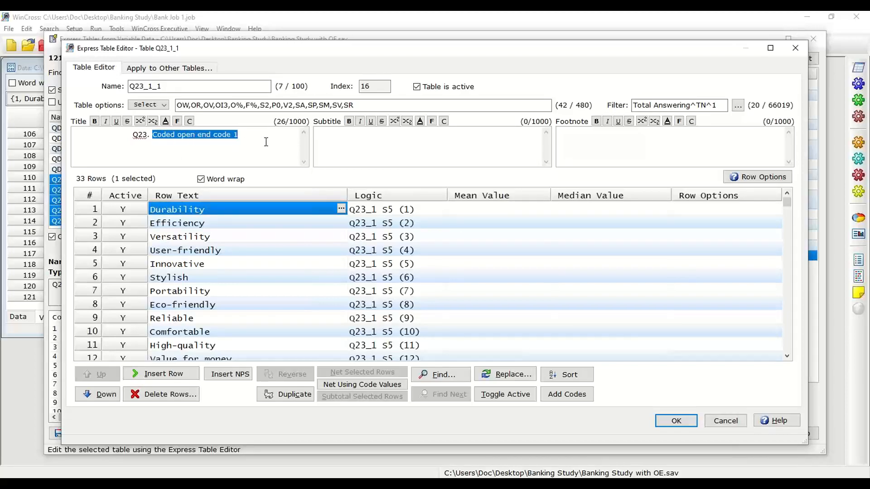
{"action": "type", "text": "Why did y"}
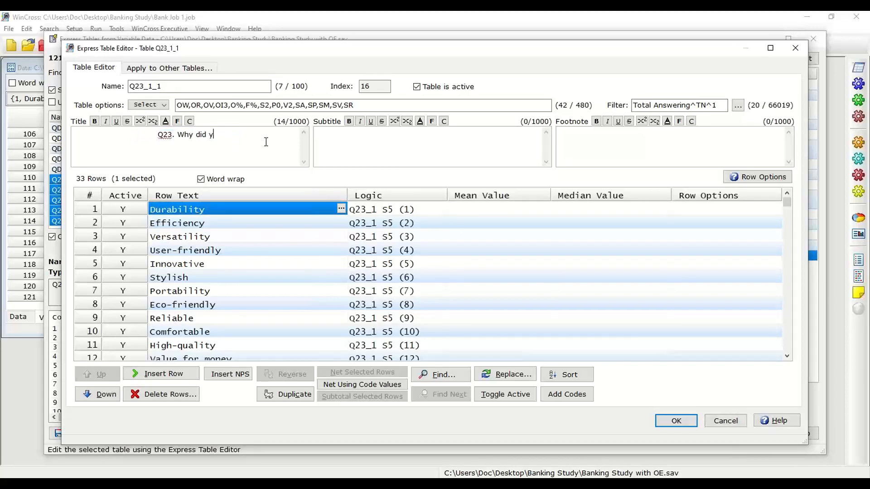
{"action": "type", "text": "ou rate prod"}
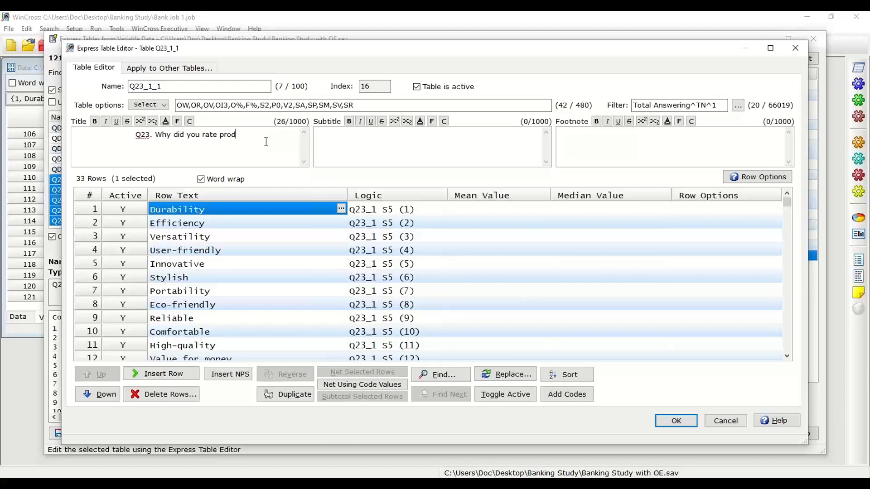
{"action": "type", "text": "uct xyz"}
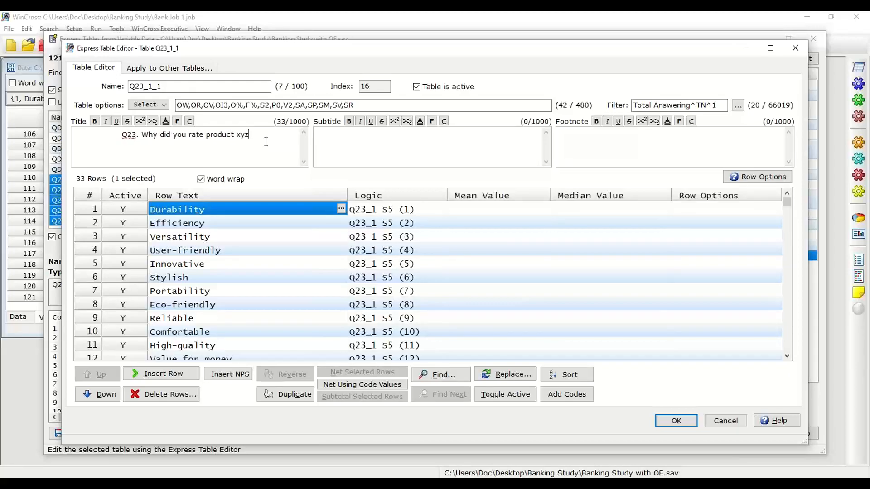
{"action": "type", "text": " a .."}
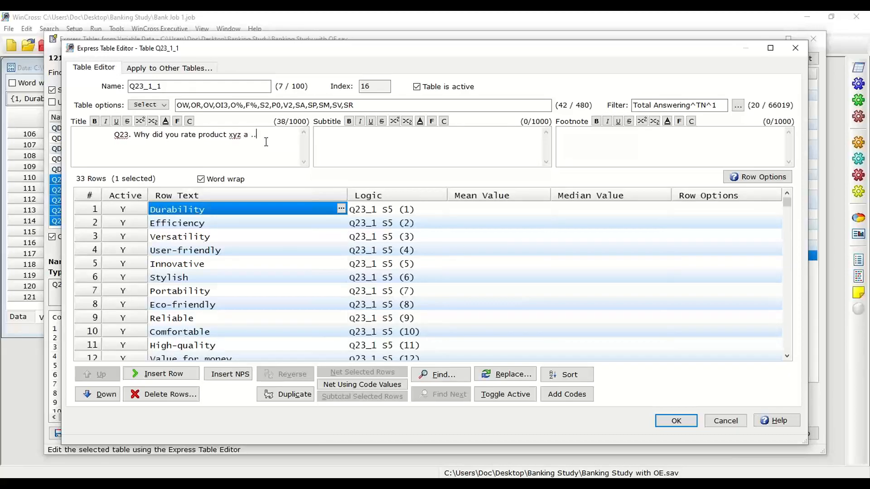
{"action": "type", "text": ".?"}
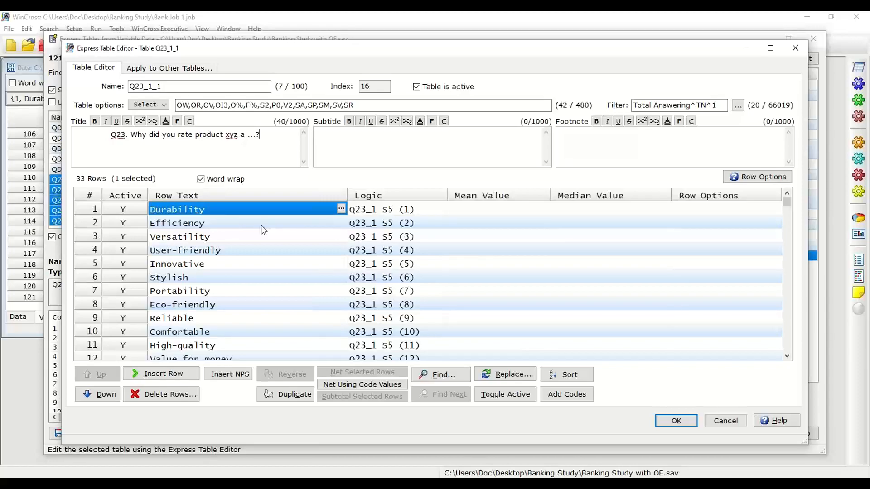
Step: Examine the row logic of the Durability and Eco-friendly rows
{"action": "left_click", "coordinate": [384, 212]}
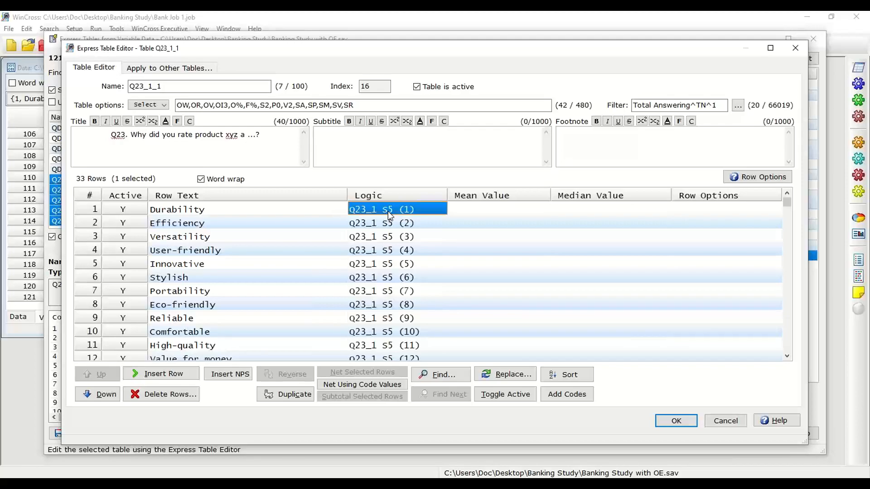
{"action": "left_click", "coordinate": [214, 305]}
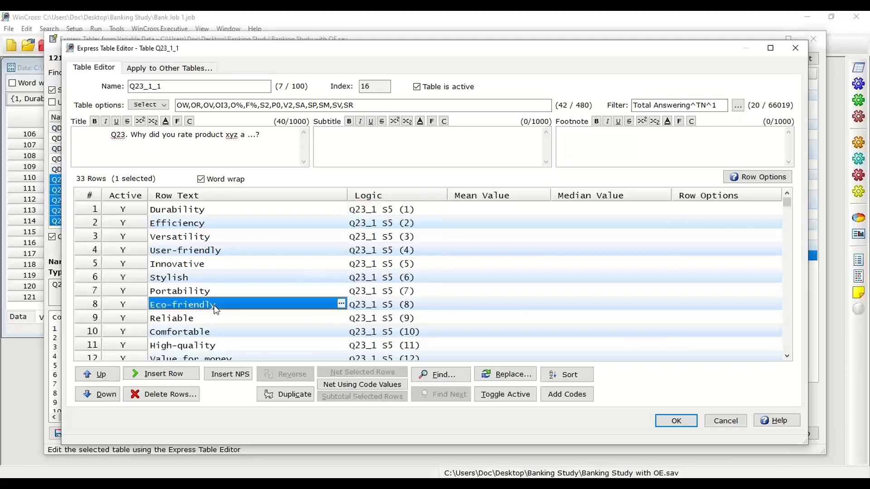
{"action": "left_click", "coordinate": [372, 310]}
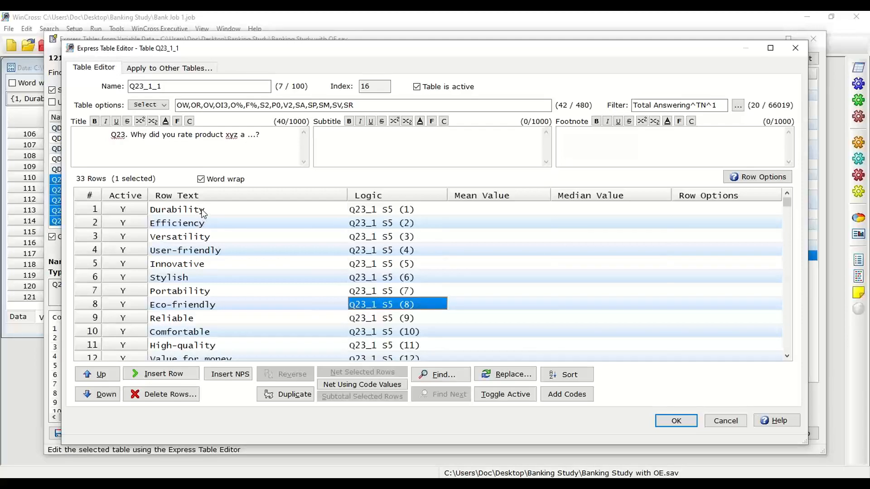
Step: Net the rows from Durability through Multi-functional and label the net row "Positive (NET)"
{"action": "left_click_drag", "start_coordinate": [199, 211], "coordinate": [236, 262]}
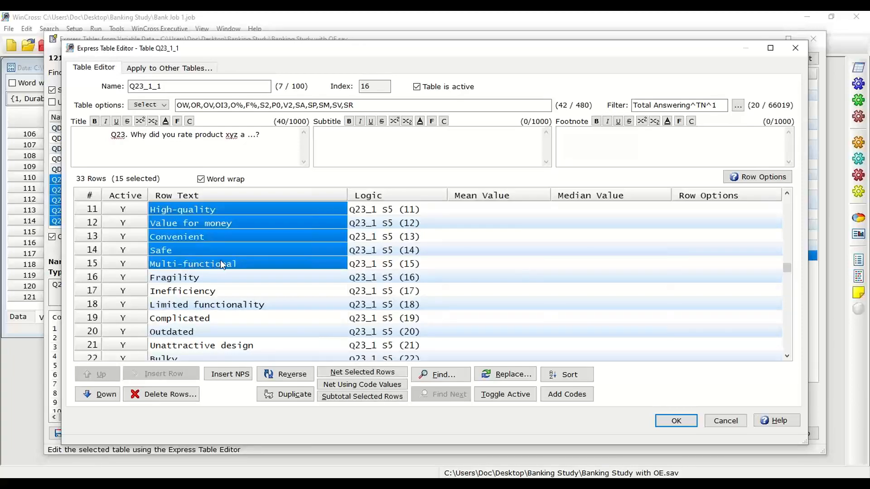
{"action": "left_click", "coordinate": [341, 373]}
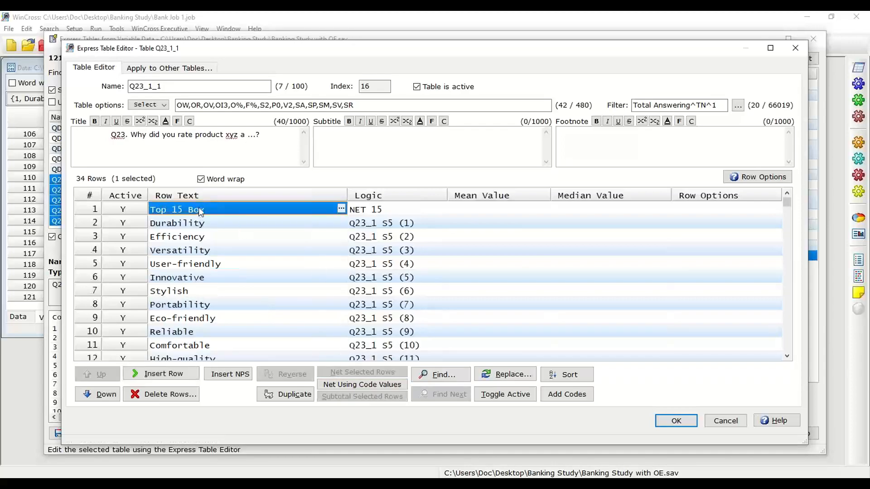
{"action": "type", "text": "Positi"}
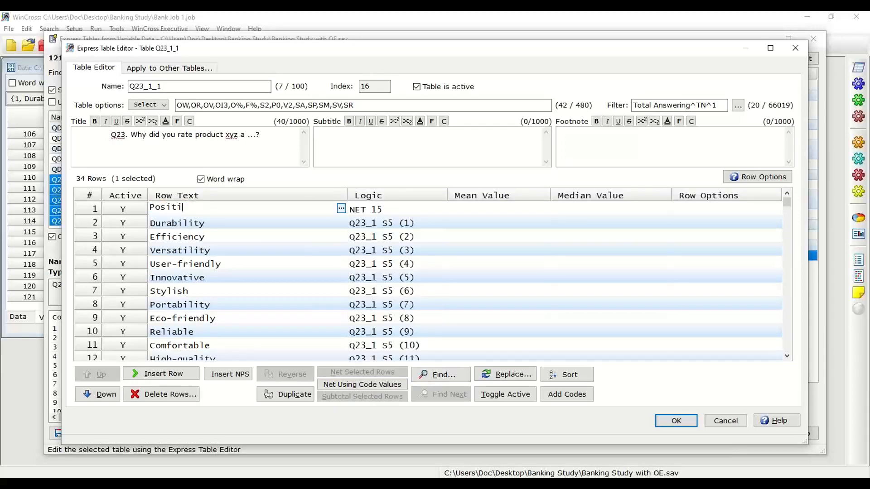
{"action": "type", "text": "ve (NET)"}
{"action": "key", "text": "Return"}
Step: Shorten the logic of the Positive (NET) row to just NET, without a row count
{"action": "left_click", "coordinate": [375, 210]}
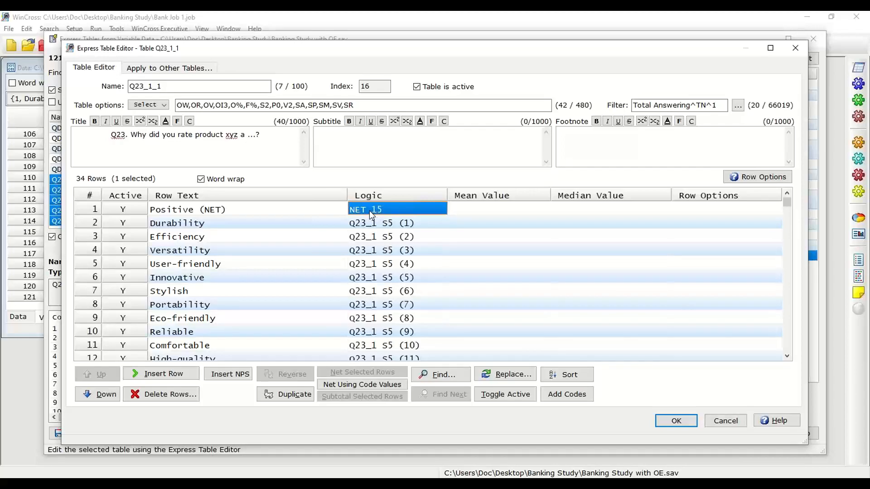
{"action": "left_click", "coordinate": [369, 210]}
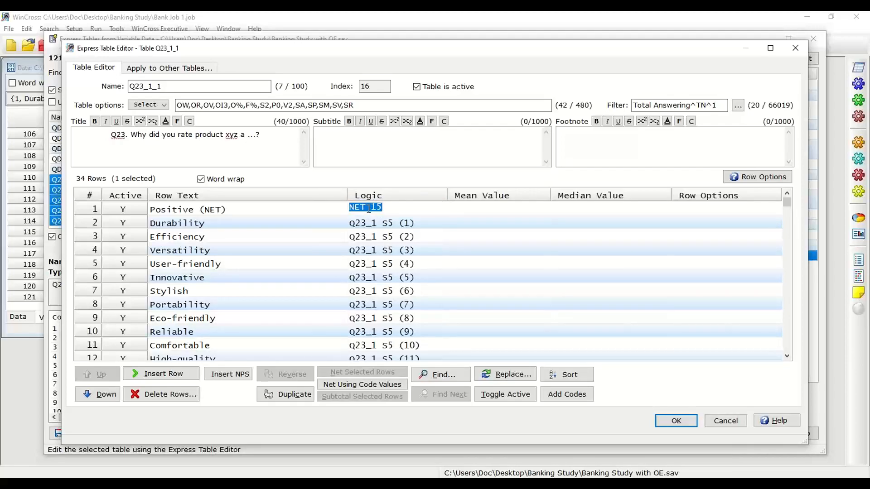
{"action": "left_click_drag", "start_coordinate": [367, 207], "coordinate": [394, 208]}
{"action": "key", "text": "Delete"}
{"action": "left_click", "coordinate": [368, 222]}
{"action": "left_click", "coordinate": [367, 211]}
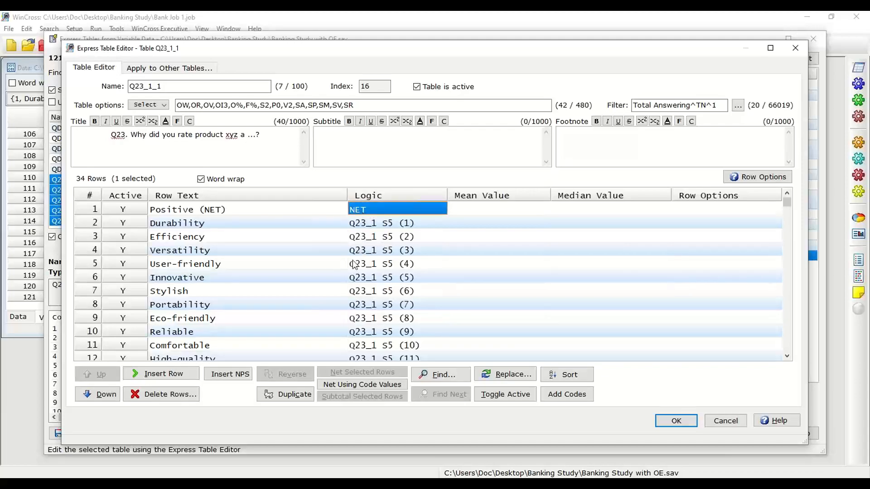
Step: Insert a blank-text row below Multi-functional and set its logic to ENDNET
{"action": "scroll", "coordinate": [355, 281], "scroll_direction": "down", "scroll_amount": 4}
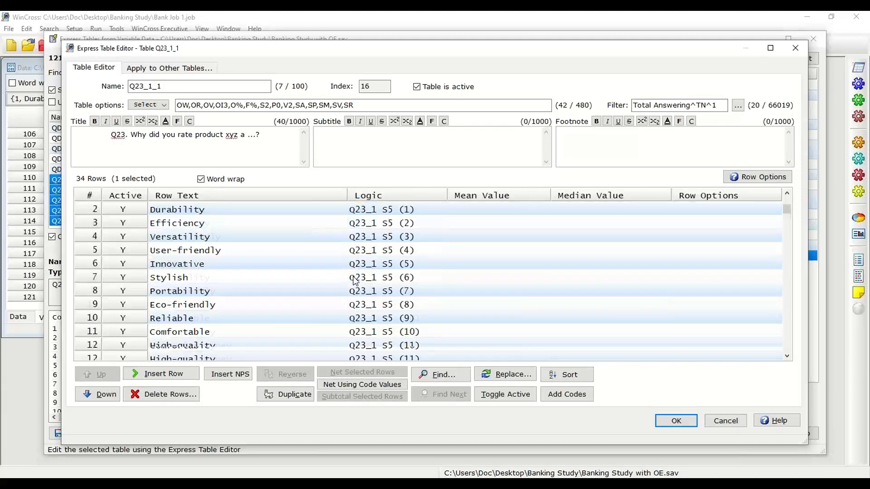
{"action": "scroll", "coordinate": [354, 279], "scroll_direction": "down", "scroll_amount": 1}
{"action": "scroll", "coordinate": [270, 309], "scroll_direction": "down", "scroll_amount": 2}
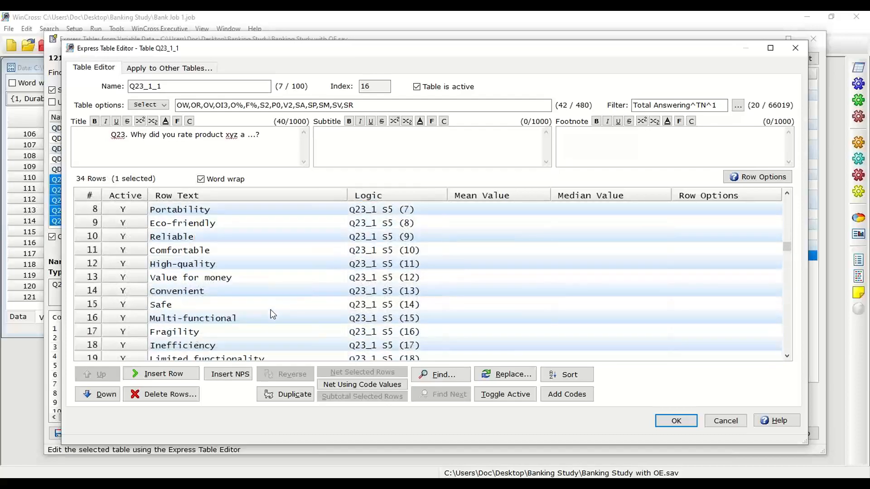
{"action": "left_click", "coordinate": [188, 318]}
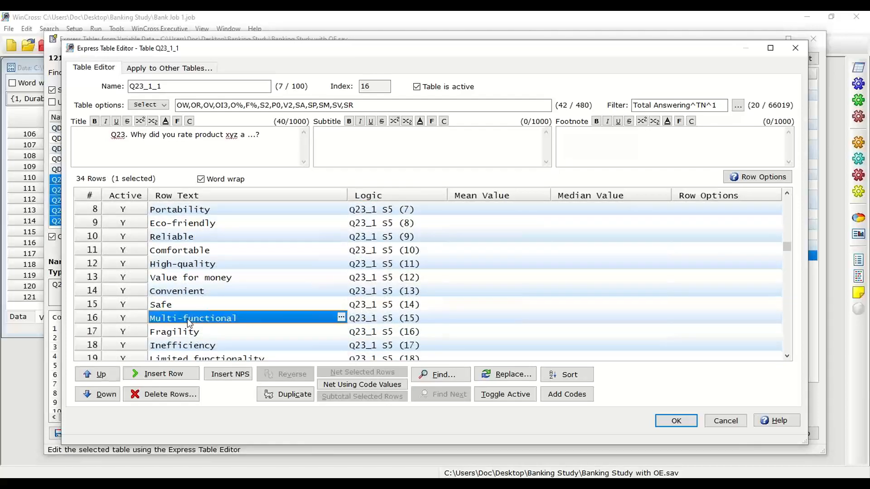
{"action": "left_click", "coordinate": [176, 374]}
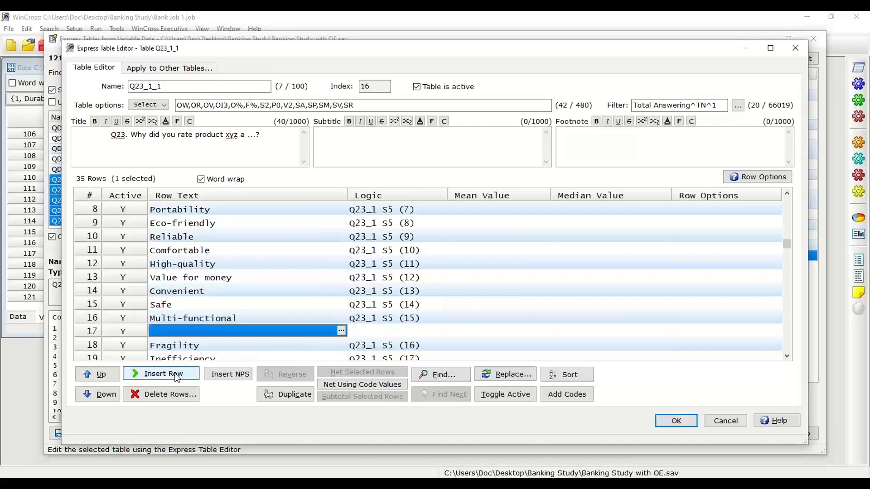
{"action": "left_click", "coordinate": [373, 331]}
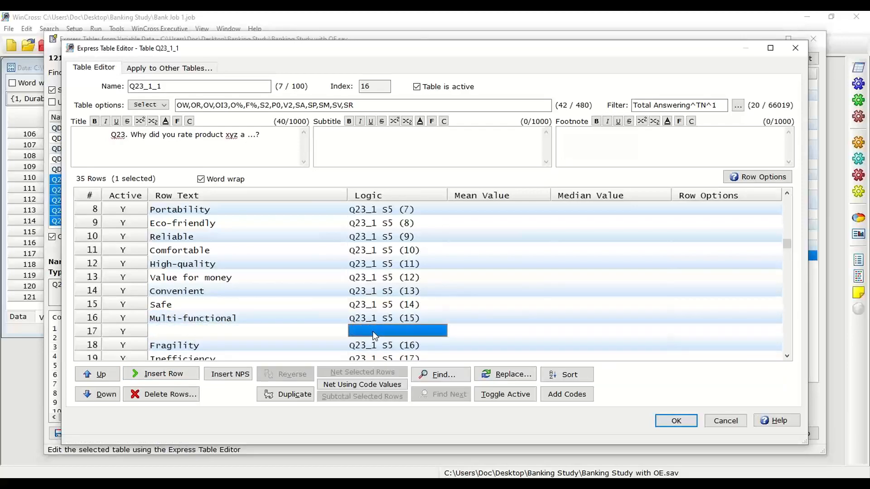
{"action": "type", "text": "ENDNET"}
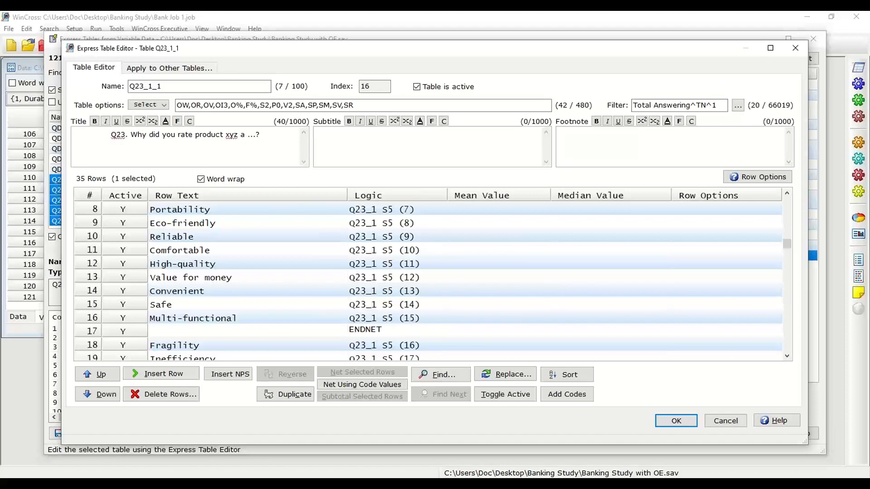
{"action": "left_click", "coordinate": [302, 335]}
{"action": "left_click", "coordinate": [365, 332]}
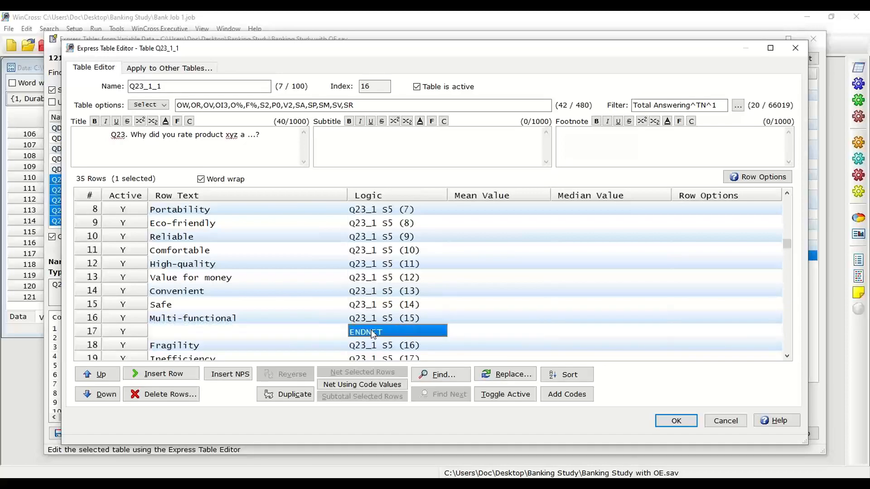
Step: Review the Positive net block from its NET row through the rows down to ENDNET
{"action": "scroll", "coordinate": [366, 290], "scroll_direction": "up", "scroll_amount": 3}
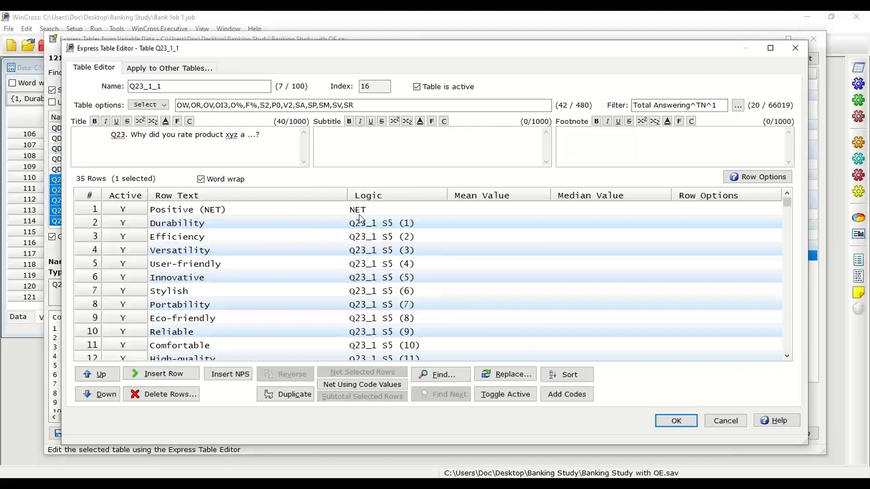
{"action": "left_click", "coordinate": [304, 211]}
{"action": "left_click", "coordinate": [363, 213]}
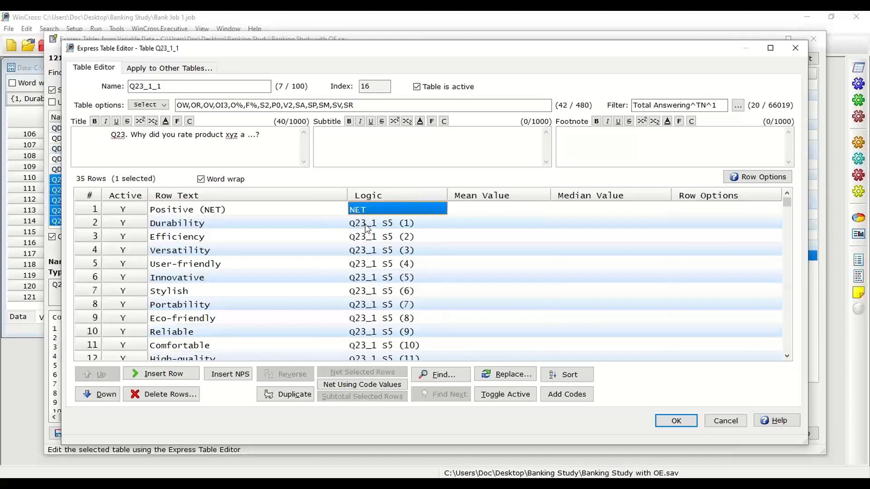
{"action": "left_click", "coordinate": [249, 223]}
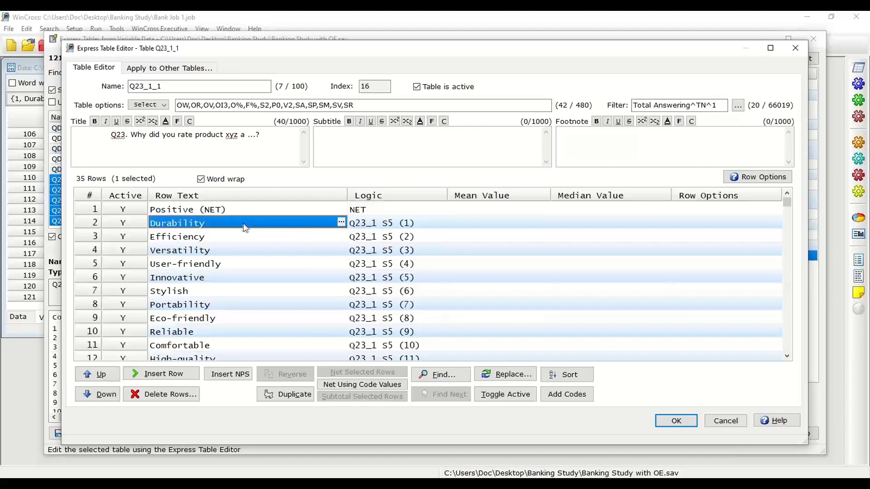
{"action": "scroll", "coordinate": [256, 266], "scroll_direction": "down", "scroll_amount": 2}
{"action": "scroll", "coordinate": [260, 273], "scroll_direction": "down", "scroll_amount": 1}
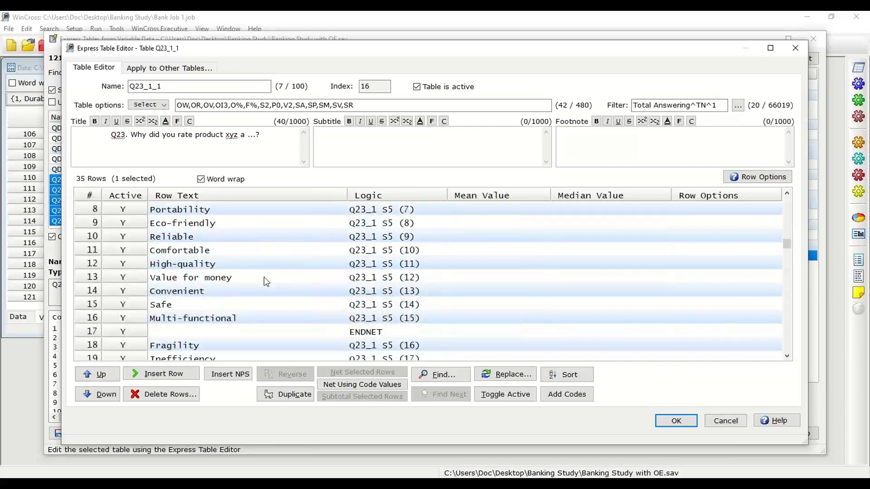
Step: Net the rows from Fragility through Single-purpose and label the net row "Negative (NET)"
{"action": "left_click", "coordinate": [175, 320]}
{"action": "scroll", "coordinate": [182, 317], "scroll_direction": "down", "scroll_amount": 3}
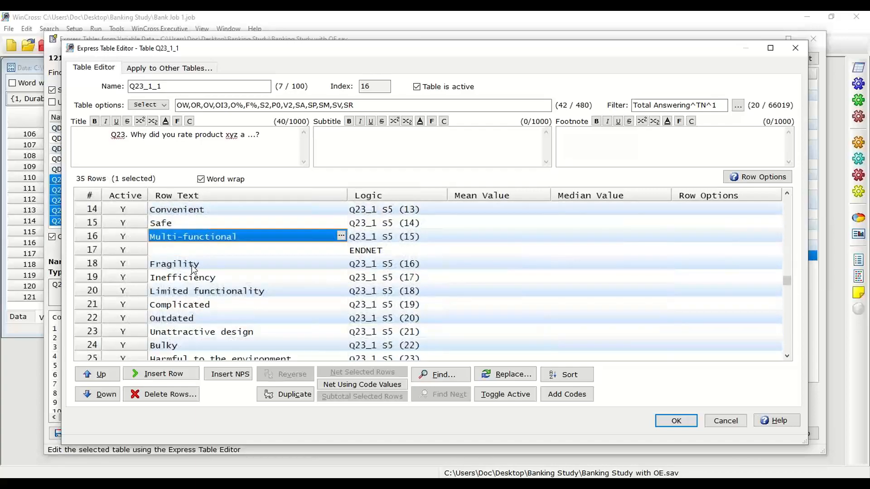
{"action": "left_click", "coordinate": [193, 267]}
{"action": "left_click_drag", "start_coordinate": [194, 270], "coordinate": [206, 304]}
{"action": "left_click", "coordinate": [363, 373]}
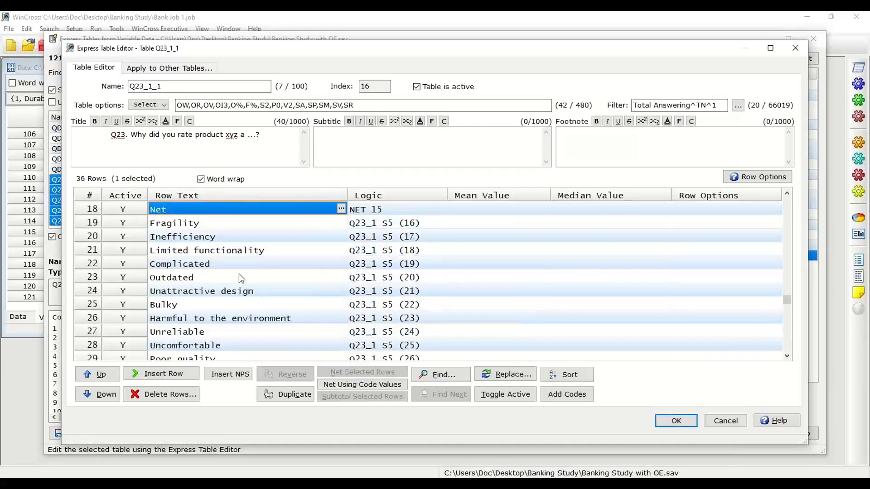
{"action": "scroll", "coordinate": [181, 238], "scroll_direction": "up", "scroll_amount": 1}
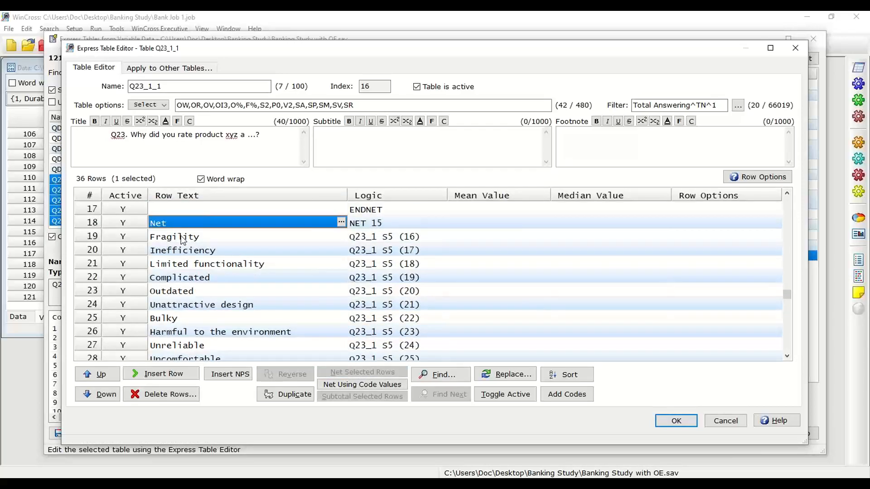
{"action": "type", "text": "Nega"}
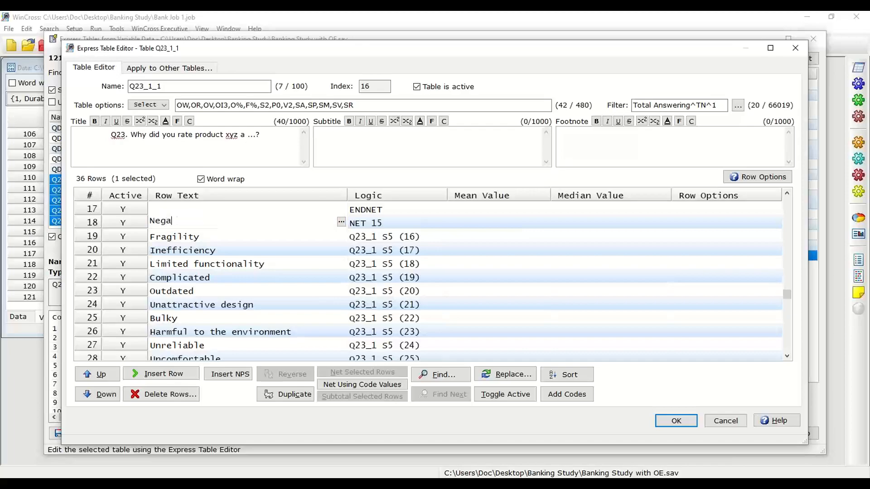
{"action": "type", "text": "tive (NET)"}
{"action": "key", "text": "Return"}
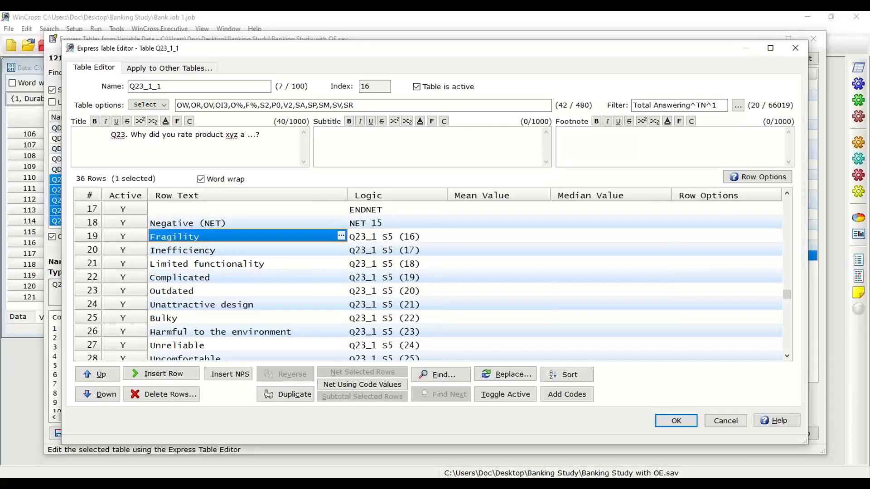
Step: Shorten the logic of the Negative (NET) row to just NET, without a row count
{"action": "left_click", "coordinate": [371, 224]}
{"action": "left_click", "coordinate": [372, 223]}
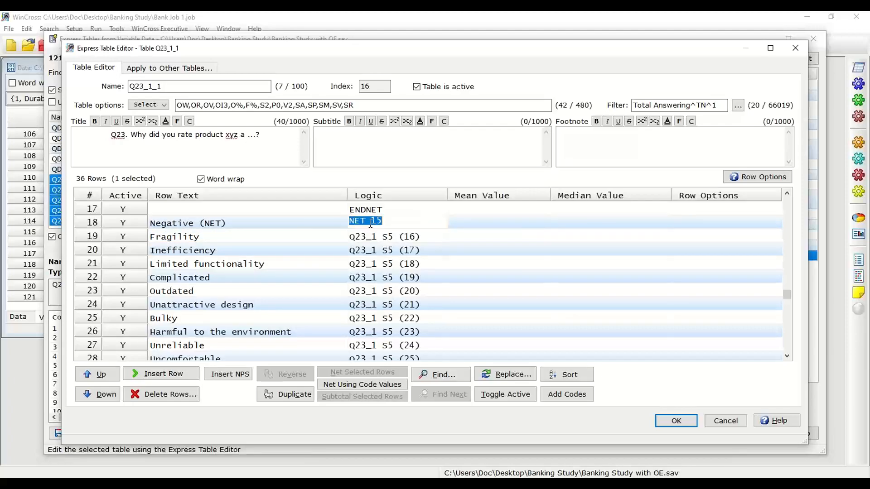
{"action": "left_click_drag", "start_coordinate": [366, 223], "coordinate": [394, 222]}
{"action": "key", "text": "BackSpace"}
{"action": "left_click", "coordinate": [379, 264]}
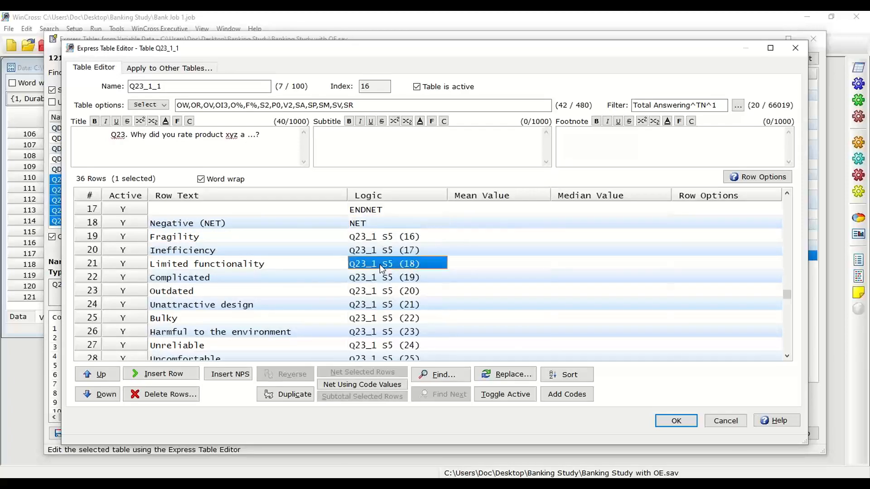
Step: Insert a blank-text row below Single-purpose and set its logic to ENDNET
{"action": "scroll", "coordinate": [379, 268], "scroll_direction": "down", "scroll_amount": 2}
{"action": "scroll", "coordinate": [379, 267], "scroll_direction": "down", "scroll_amount": 1}
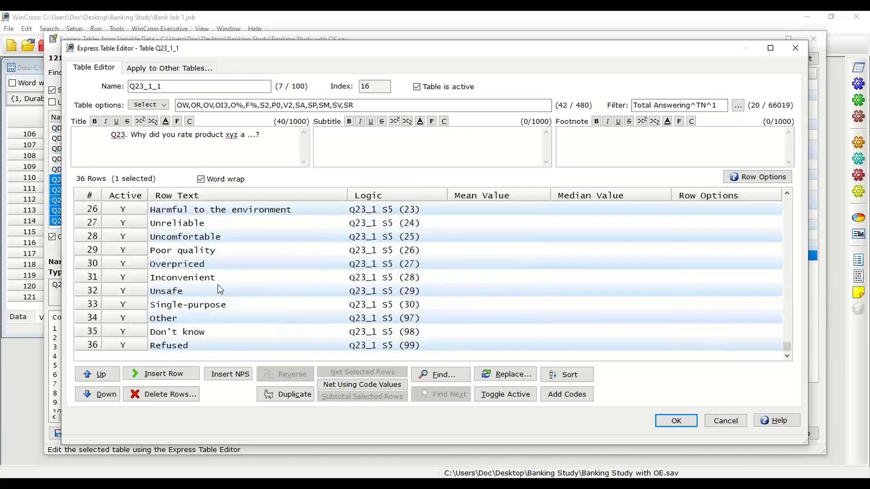
{"action": "left_click", "coordinate": [195, 309]}
{"action": "left_click", "coordinate": [160, 374]}
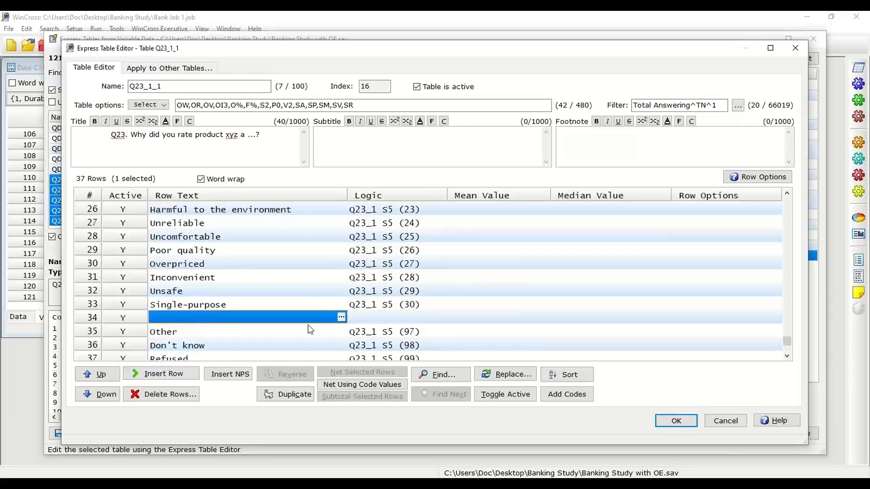
{"action": "left_click", "coordinate": [379, 319]}
{"action": "type", "text": "ENDNET"}
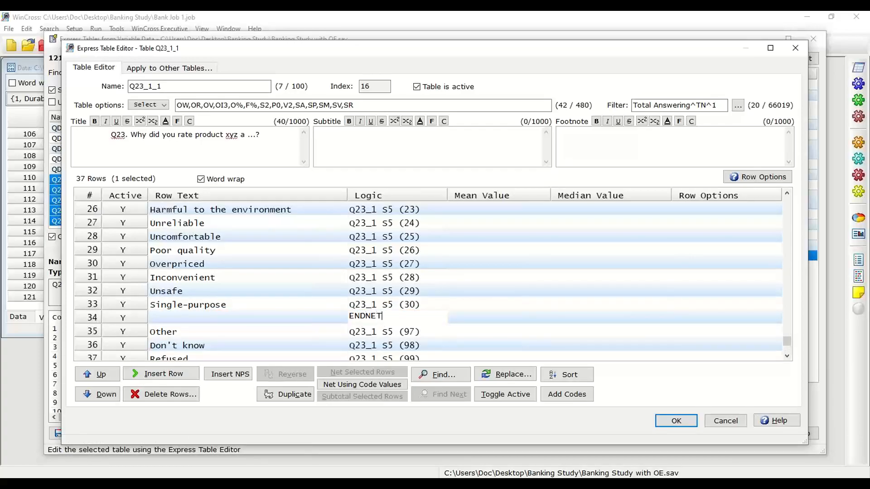
{"action": "key", "text": "Return"}
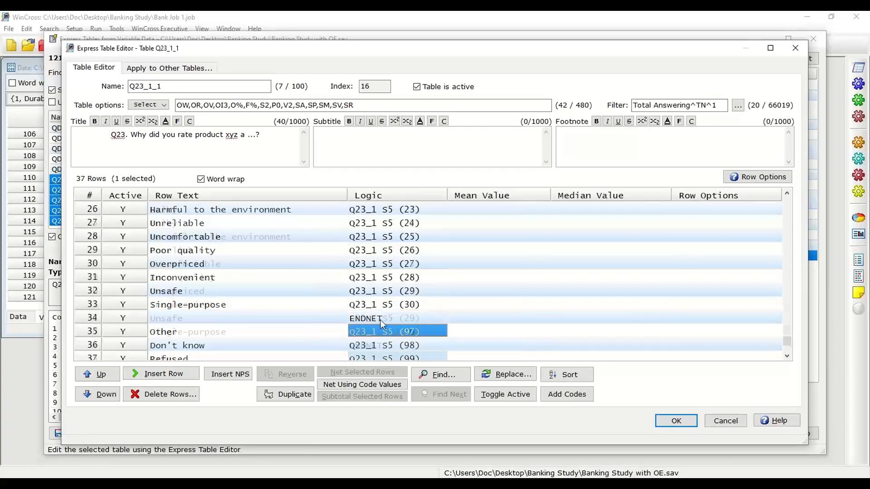
Step: Review the table rows from the start of the Positive net and its NET logic
{"action": "scroll", "coordinate": [380, 320], "scroll_direction": "up", "scroll_amount": 4}
{"action": "scroll", "coordinate": [381, 320], "scroll_direction": "up", "scroll_amount": 4}
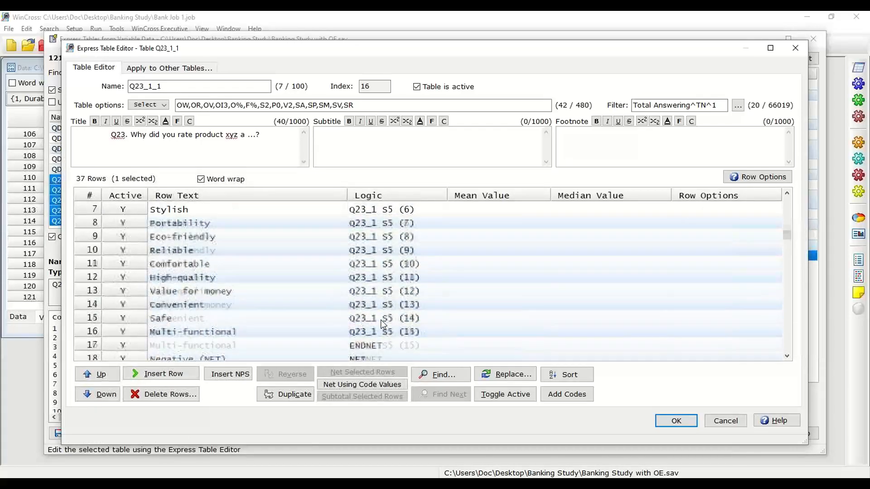
{"action": "scroll", "coordinate": [295, 230], "scroll_direction": "up", "scroll_amount": 1}
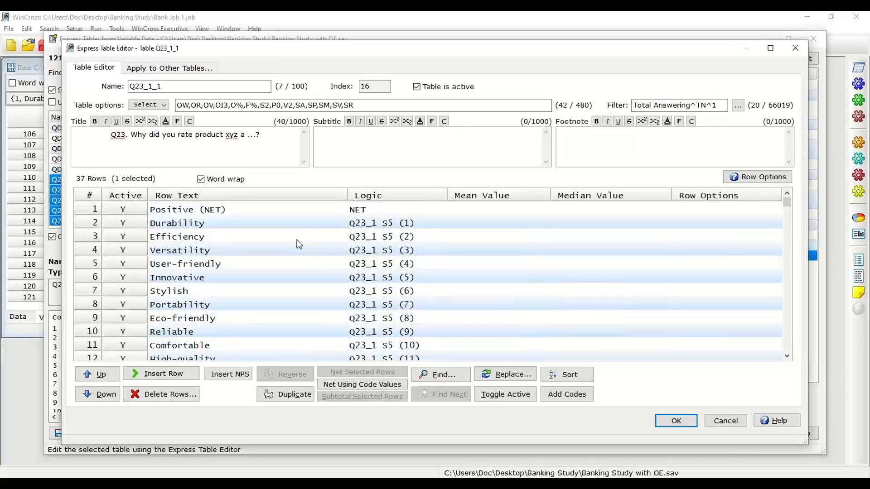
{"action": "left_click", "coordinate": [281, 209]}
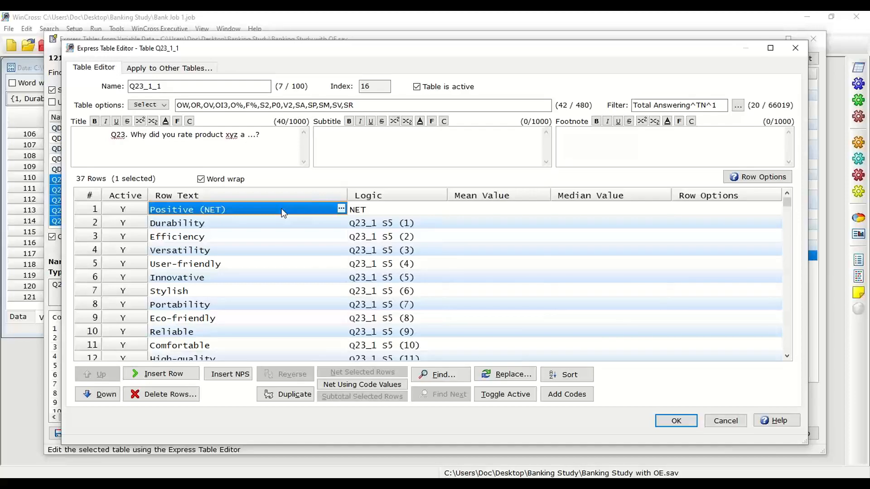
{"action": "scroll", "coordinate": [240, 263], "scroll_direction": "down", "scroll_amount": 2}
{"action": "scroll", "coordinate": [231, 265], "scroll_direction": "up", "scroll_amount": 2}
{"action": "left_click", "coordinate": [366, 212]}
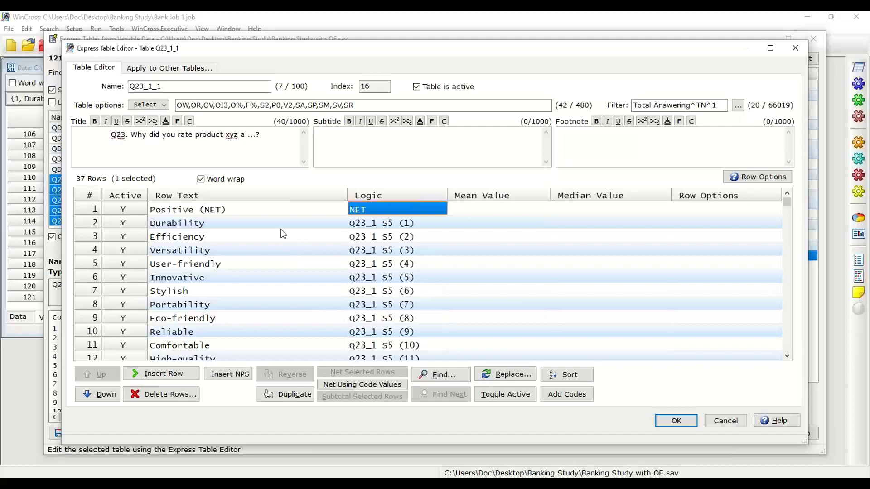
Step: Add the OD option to the end of the table options for Q23_1_1
{"action": "left_click", "coordinate": [379, 103]}
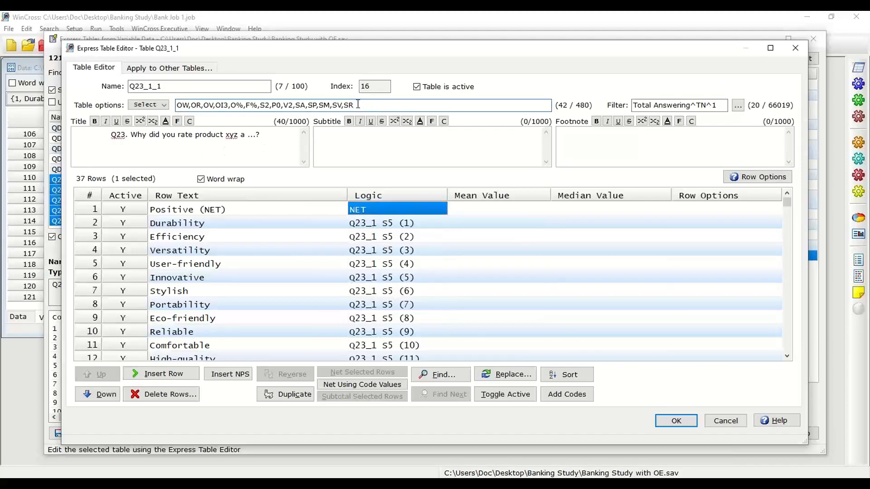
{"action": "type", "text": ",OD"}
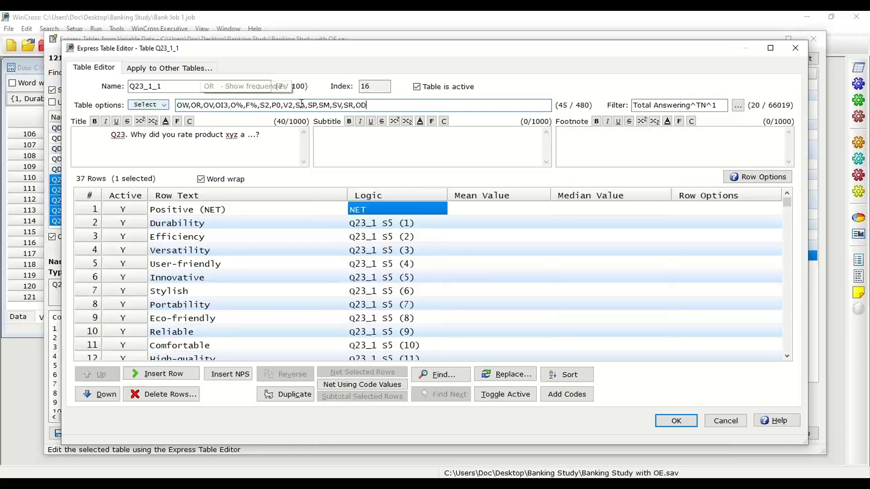
{"action": "mouse_move", "coordinate": [361, 105]}
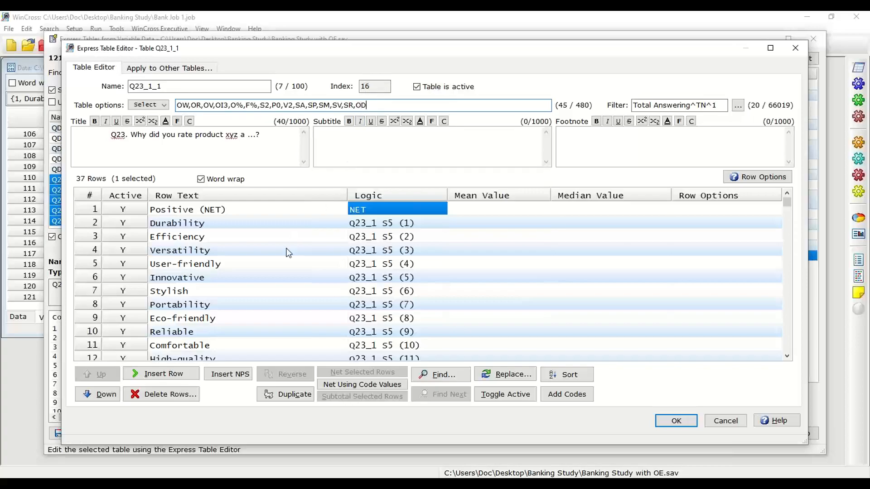
Step: Set the row options of the Other row to force it to rank low
{"action": "left_click_drag", "start_coordinate": [788, 203], "coordinate": [769, 356]}
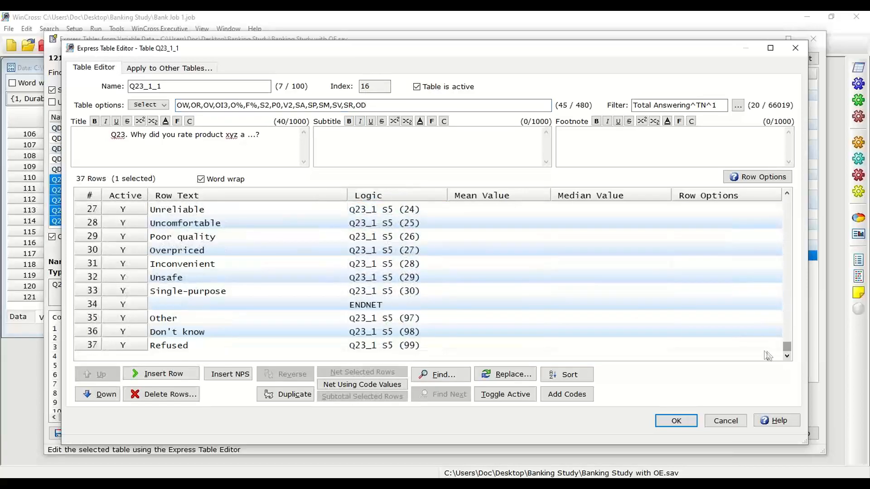
{"action": "left_click_drag", "start_coordinate": [196, 319], "coordinate": [201, 345]}
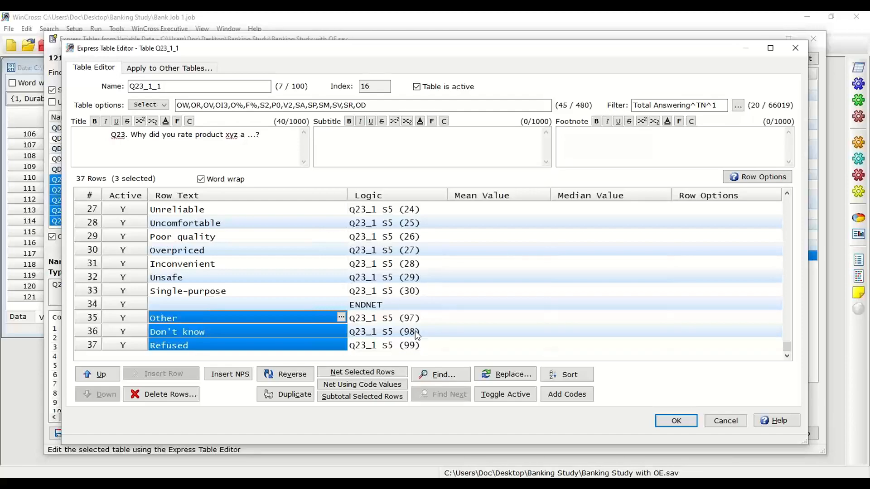
{"action": "left_click", "coordinate": [314, 318]}
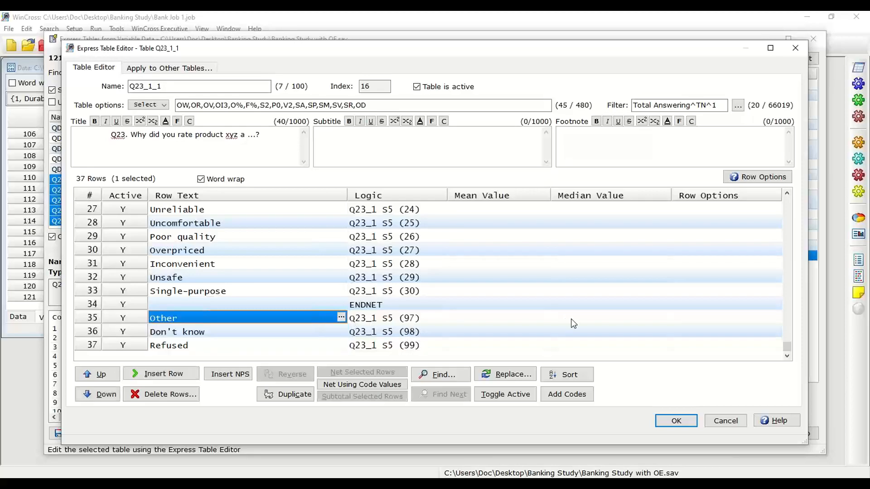
{"action": "left_click", "coordinate": [690, 319]}
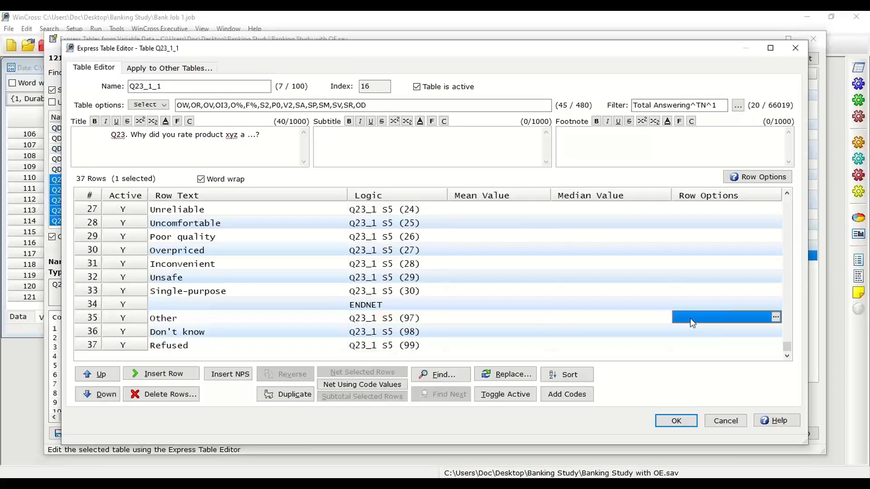
{"action": "left_click", "coordinate": [777, 318]}
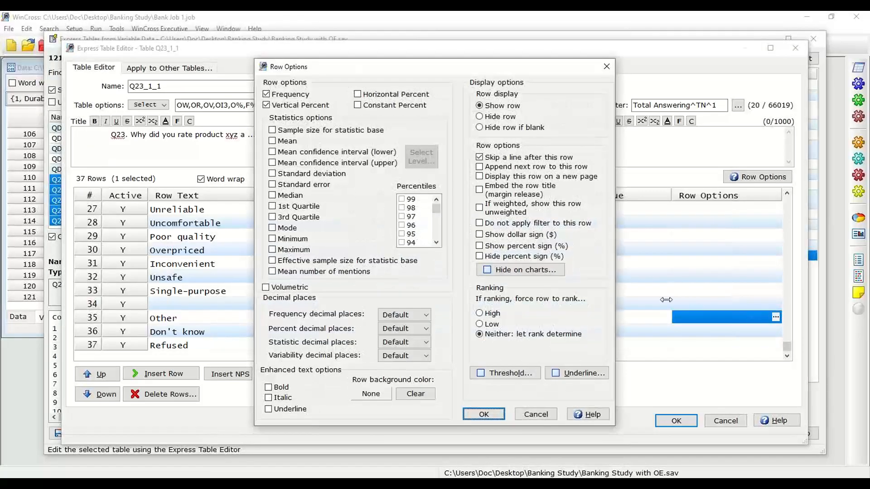
{"action": "left_click", "coordinate": [484, 325]}
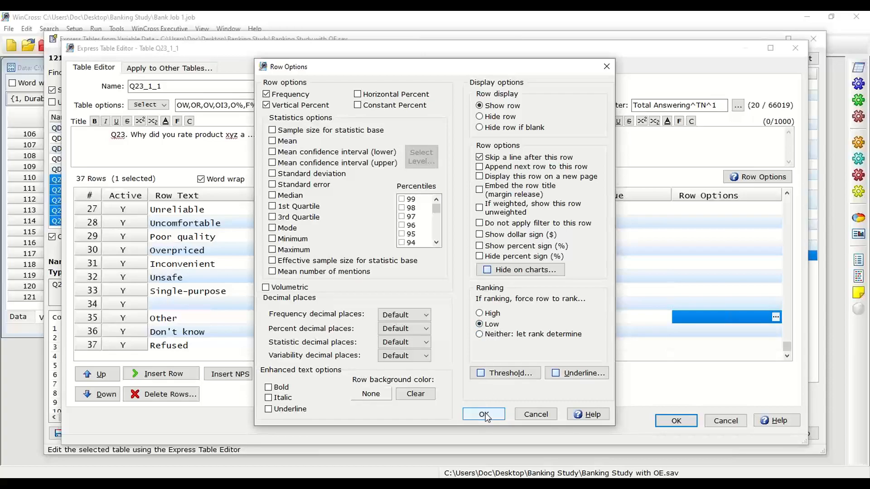
{"action": "left_click", "coordinate": [484, 415]}
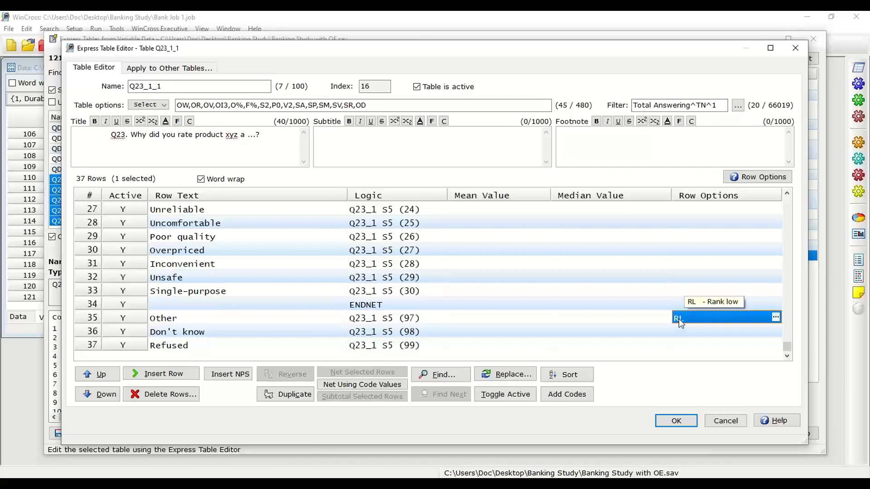
Step: Copy the RL row option from Other to the Don't know and Refused rows, and accept the table changes
{"action": "key", "text": "ctrl+c"}
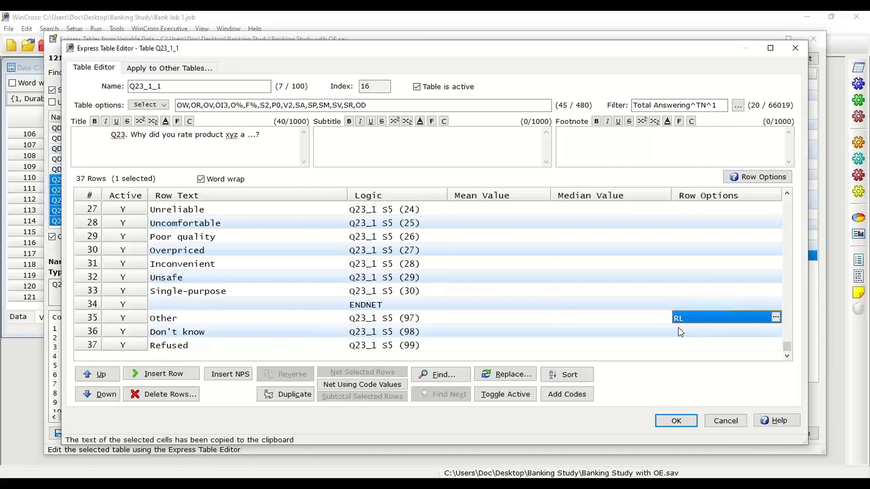
{"action": "key", "text": "Down"}
{"action": "key", "text": "ctrl+v"}
{"action": "key", "text": "Down"}
{"action": "key", "text": "ctrl+v"}
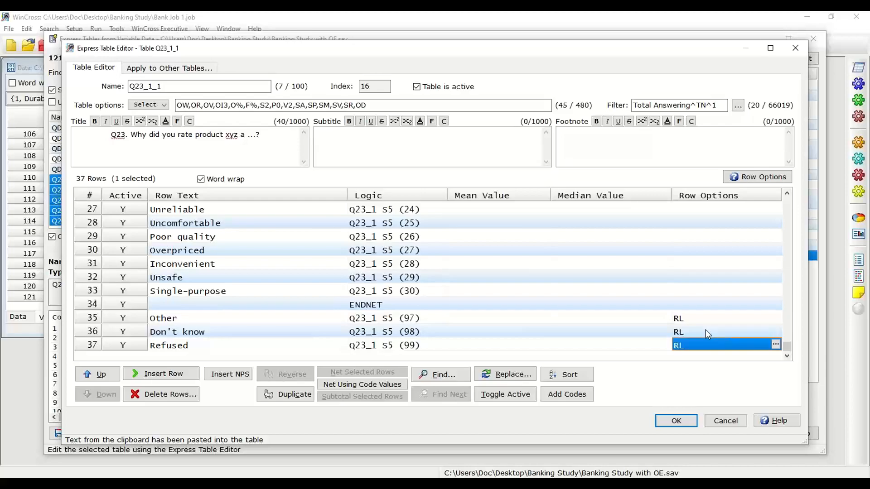
{"action": "left_click", "coordinate": [675, 422]}
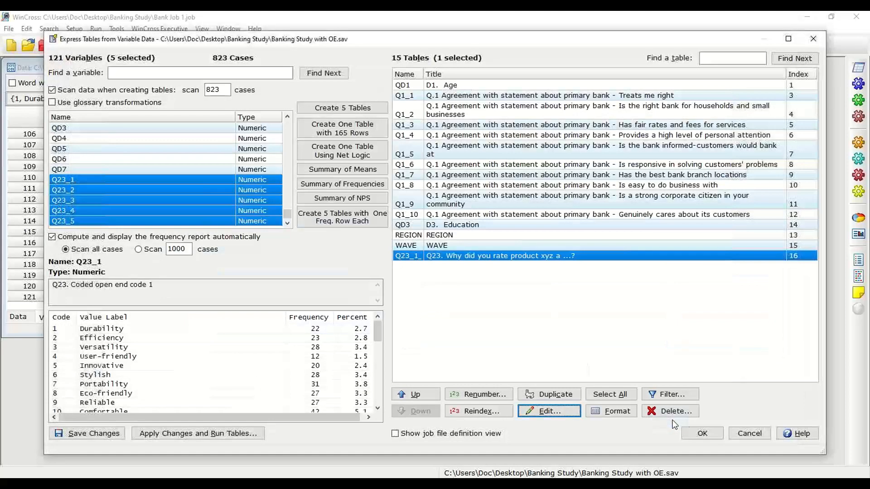
{"action": "left_click", "coordinate": [701, 434]}
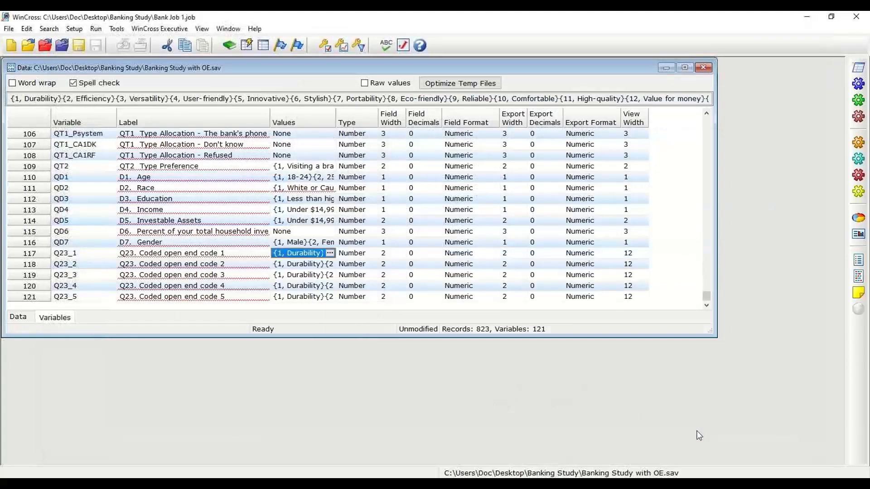
Step: Run only table Q23_1_1, "Q23. Why did you rate product xyz a ...?", against Banner 1
{"action": "left_click", "coordinate": [97, 30]}
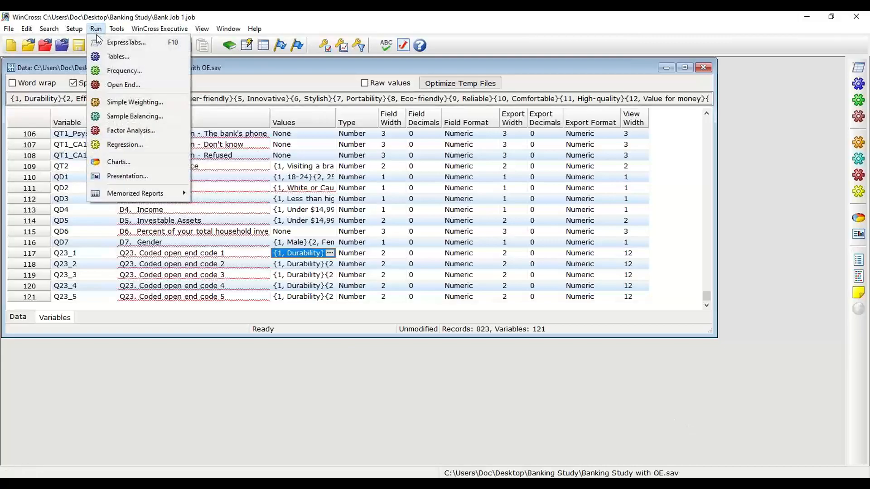
{"action": "left_click", "coordinate": [110, 58]}
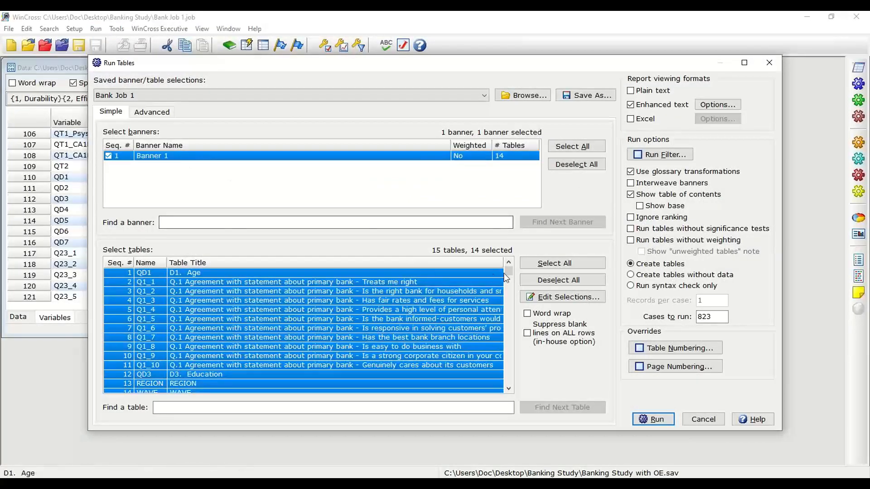
{"action": "left_click", "coordinate": [509, 363]}
{"action": "left_click", "coordinate": [509, 363]}
{"action": "left_click", "coordinate": [198, 383]}
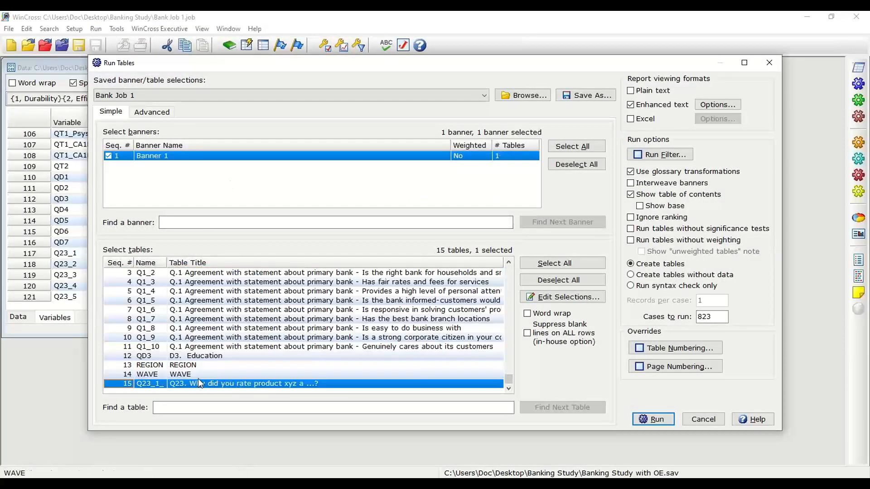
{"action": "left_click", "coordinate": [653, 419]}
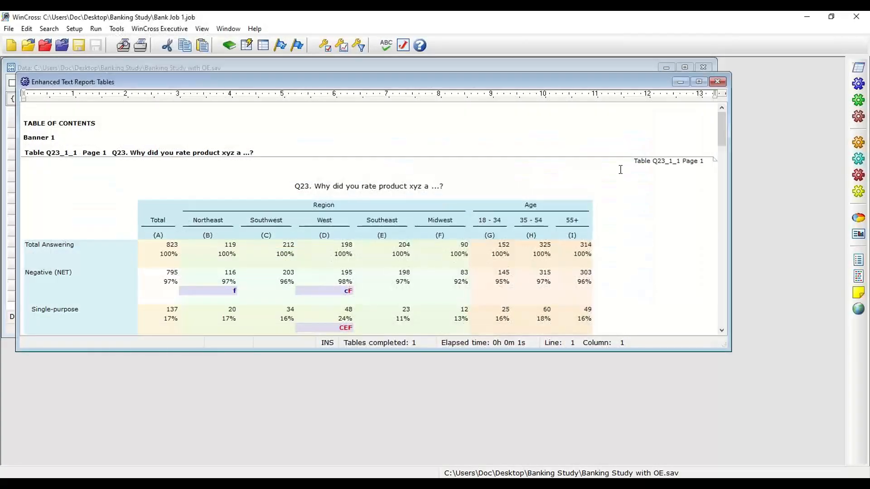
Step: Examine the ranking in the Q23 report, comparing the Negative and Positive nets, their codes, and the Other, Don't know and Refused rows
{"action": "scroll", "coordinate": [468, 194], "scroll_direction": "down", "scroll_amount": 2}
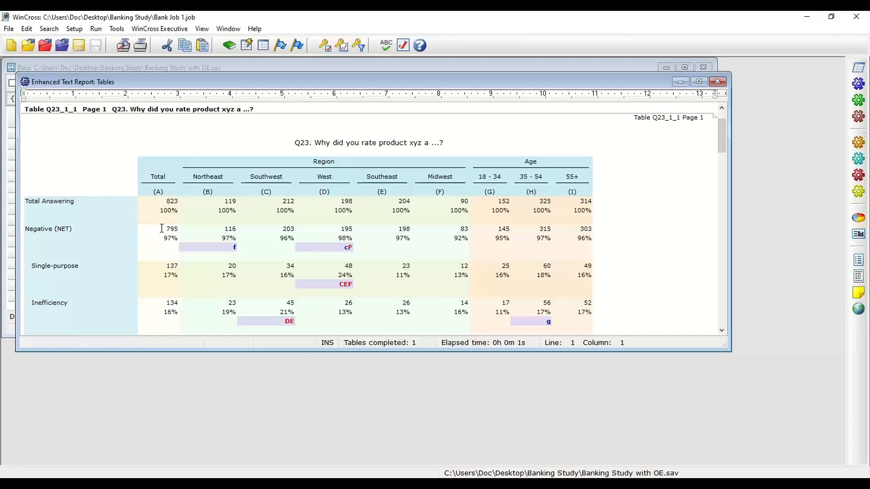
{"action": "left_click_drag", "start_coordinate": [162, 228], "coordinate": [179, 228]}
{"action": "scroll", "coordinate": [177, 226], "scroll_direction": "down", "scroll_amount": 2}
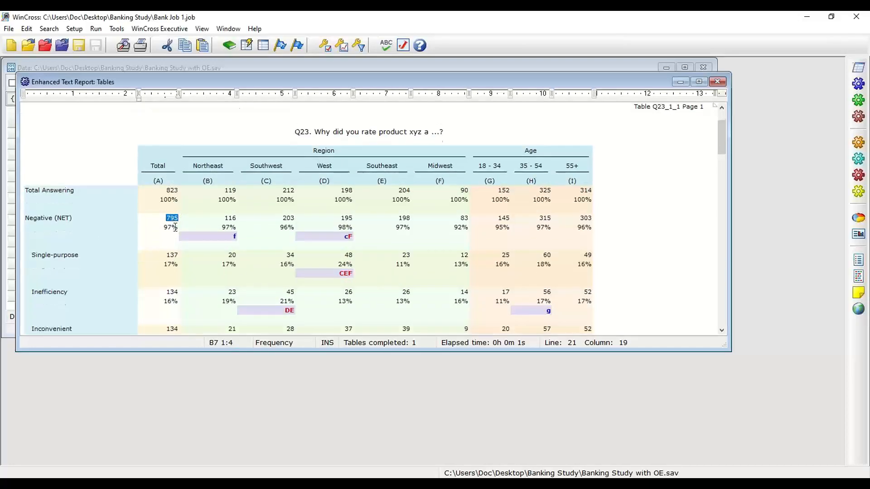
{"action": "scroll", "coordinate": [175, 222], "scroll_direction": "down", "scroll_amount": 6}
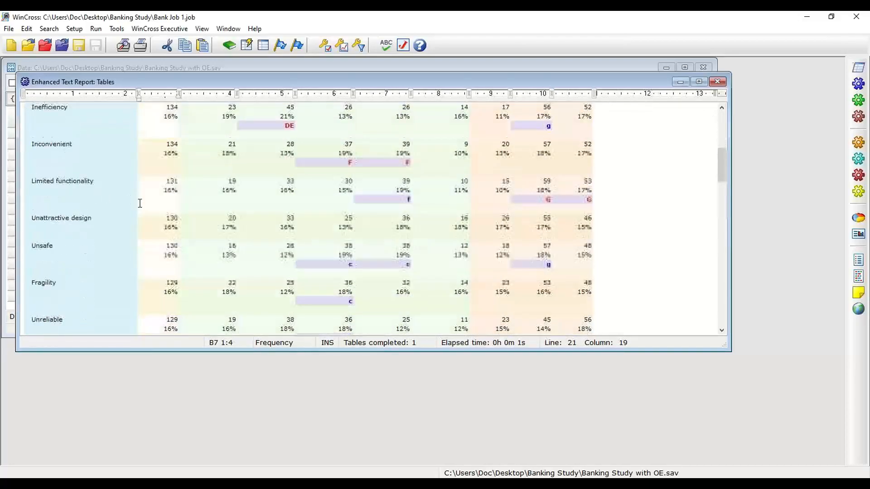
{"action": "scroll", "coordinate": [135, 212], "scroll_direction": "down", "scroll_amount": 7}
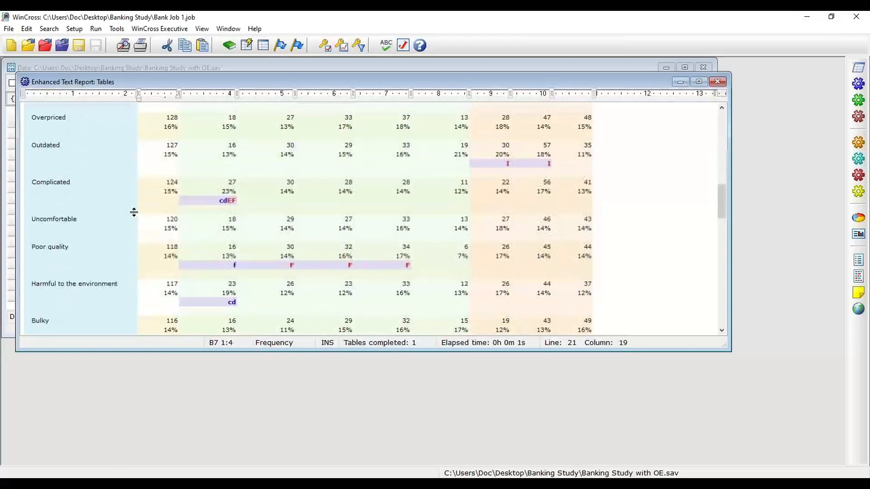
{"action": "scroll", "coordinate": [134, 212], "scroll_direction": "down", "scroll_amount": 3}
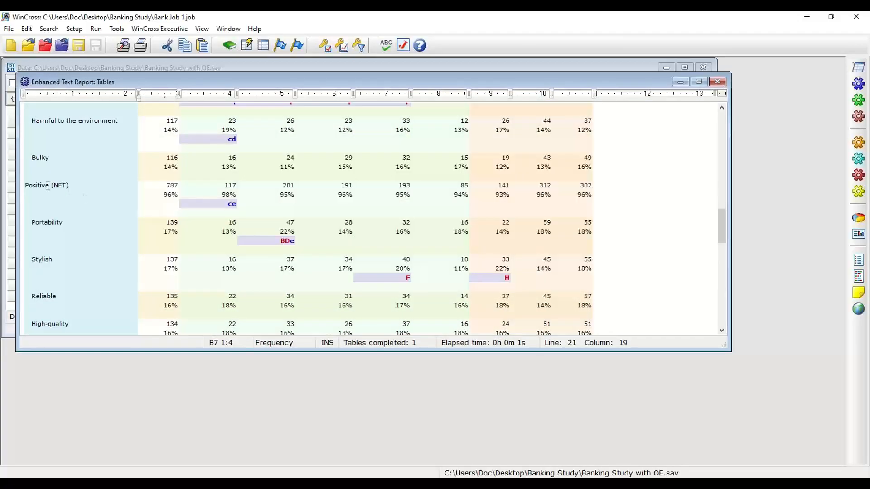
{"action": "double_click", "coordinate": [171, 187]}
{"action": "scroll", "coordinate": [151, 220], "scroll_direction": "down", "scroll_amount": 4}
{"action": "scroll", "coordinate": [152, 217], "scroll_direction": "down", "scroll_amount": 8}
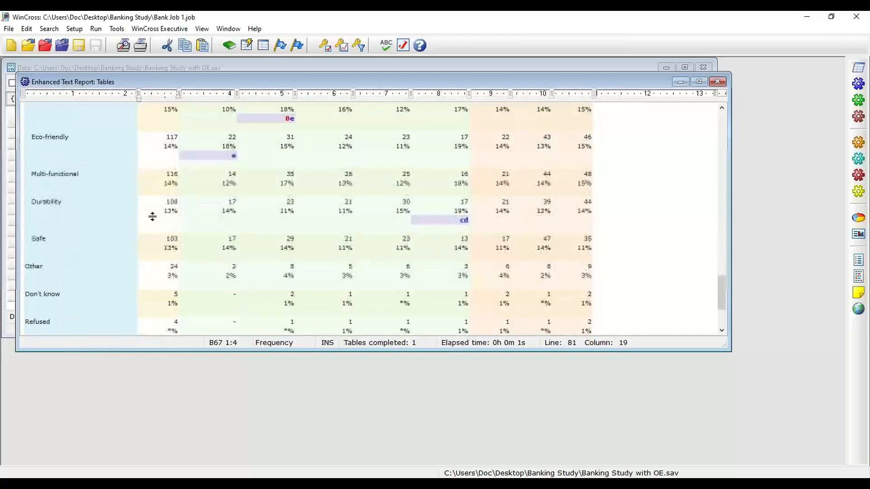
{"action": "scroll", "coordinate": [152, 217], "scroll_direction": "down", "scroll_amount": 3}
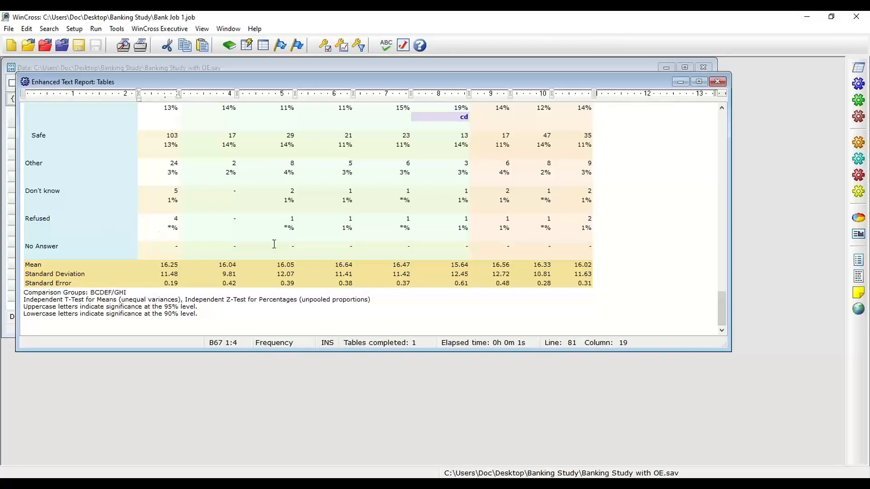
{"action": "left_click_drag", "start_coordinate": [723, 306], "coordinate": [725, 233]}
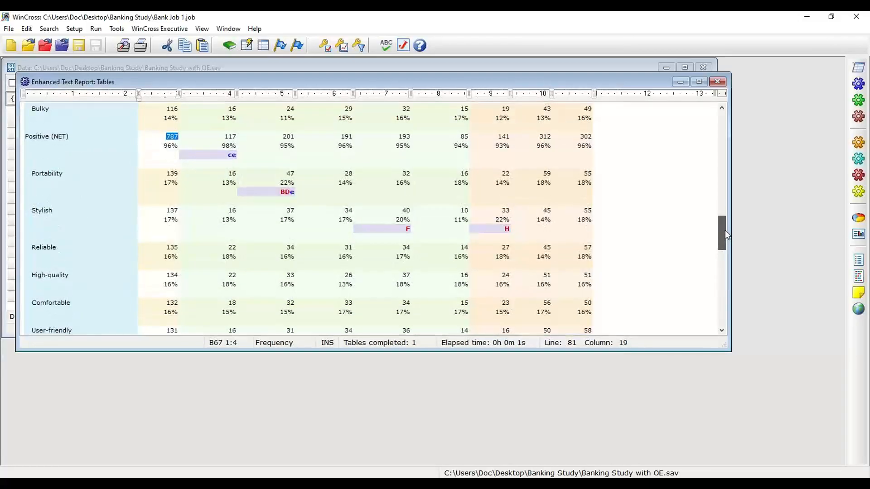
{"action": "left_click_drag", "start_coordinate": [725, 234], "coordinate": [725, 234]}
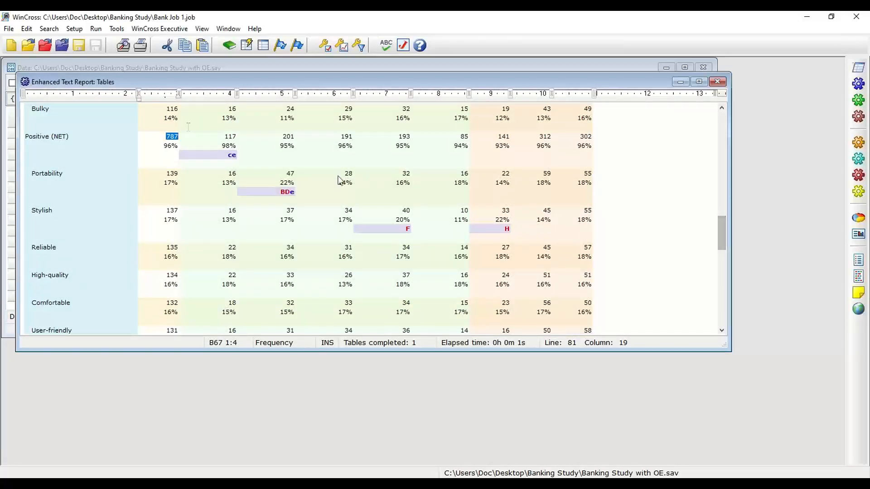
Step: Reopen table Q23_1_1 in the Express Table Editor and set the row options of the Positive (NET) row to RH
{"action": "left_click", "coordinate": [80, 29]}
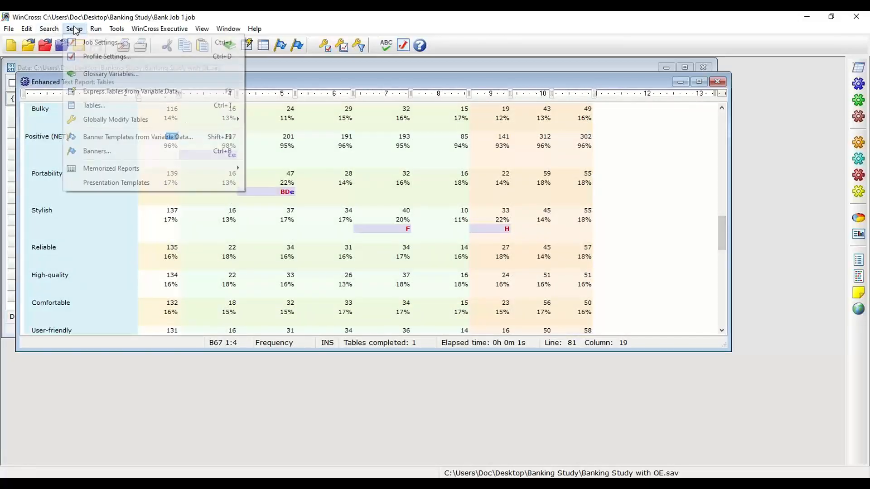
{"action": "left_click", "coordinate": [111, 89]}
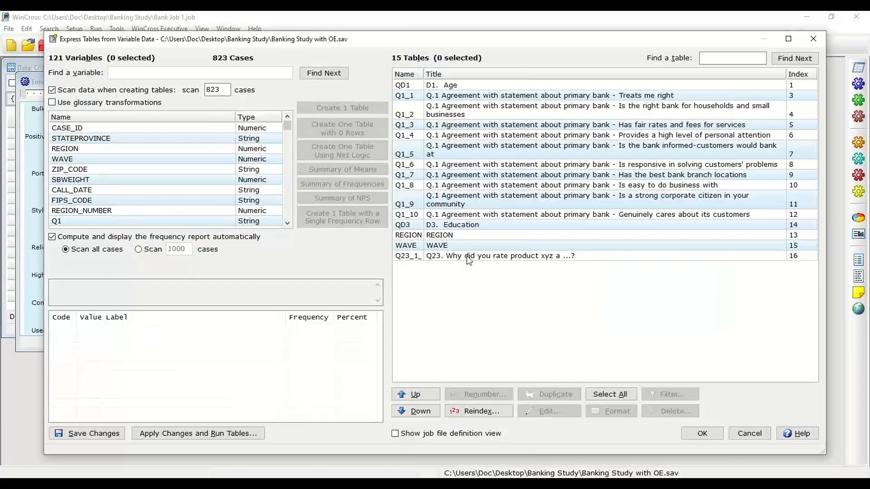
{"action": "left_click", "coordinate": [469, 257]}
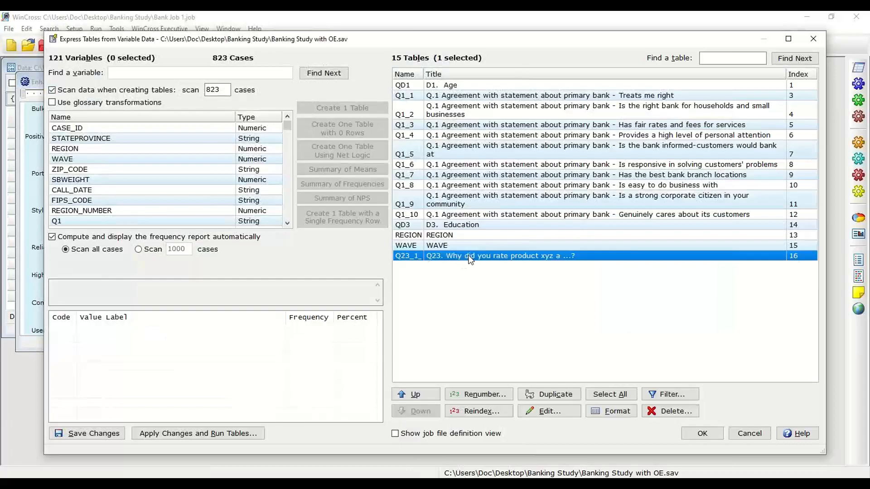
{"action": "left_click", "coordinate": [549, 412]}
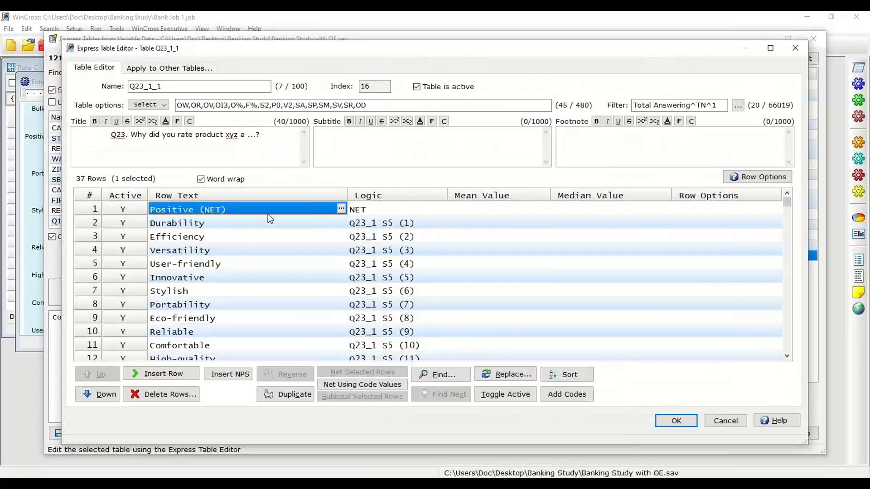
{"action": "left_click", "coordinate": [690, 209]}
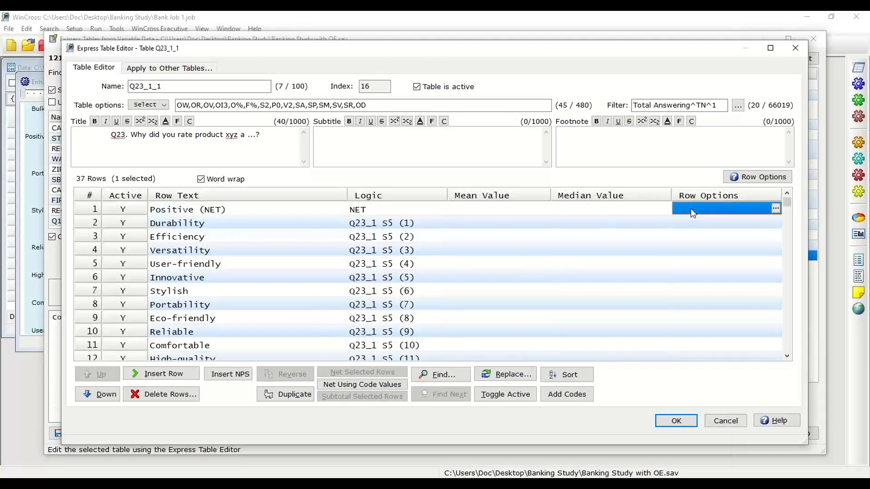
{"action": "type", "text": "RH"}
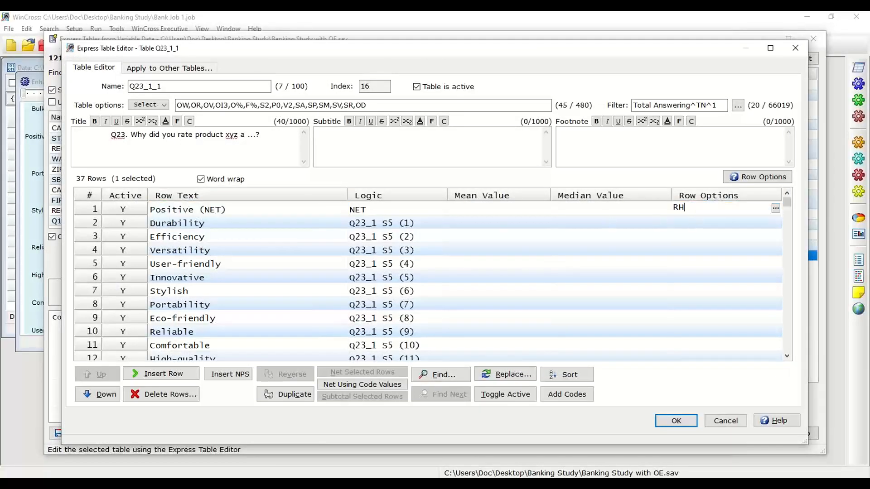
{"action": "key", "text": "Return"}
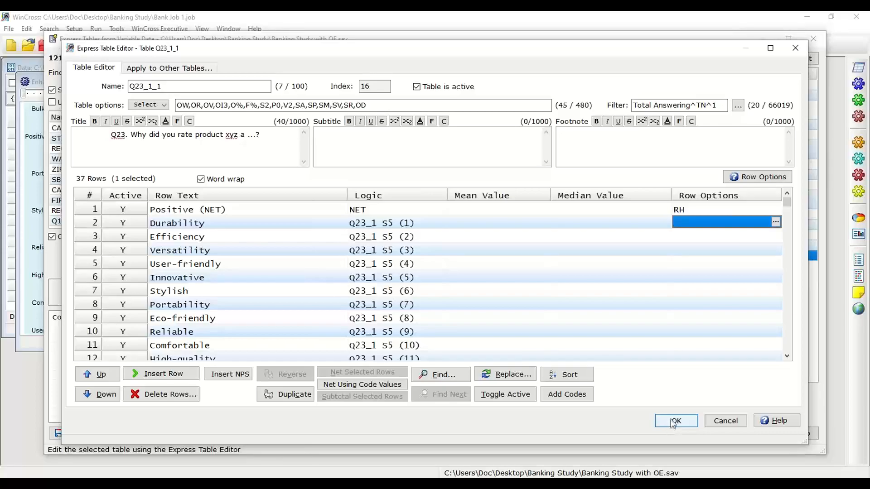
Step: Set the row options of the Negative (NET) row to RH and accept the table changes
{"action": "scroll", "coordinate": [617, 308], "scroll_direction": "down", "scroll_amount": 2}
{"action": "scroll", "coordinate": [548, 306], "scroll_direction": "down", "scroll_amount": 3}
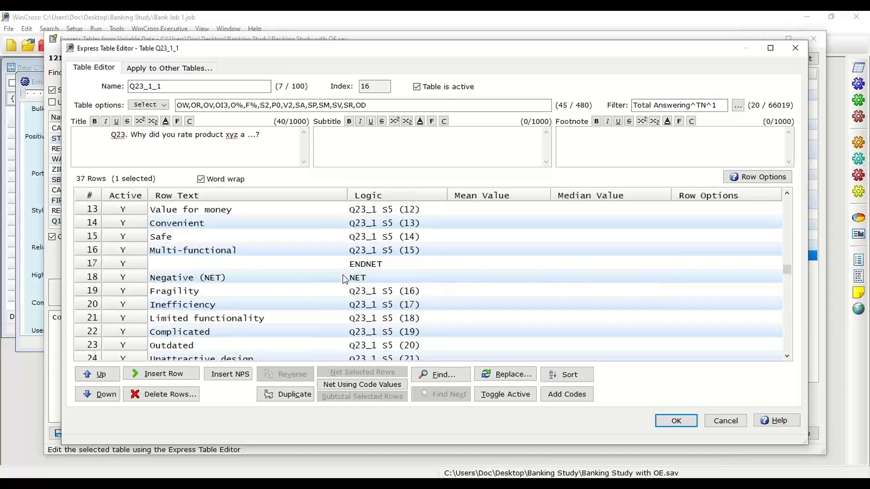
{"action": "left_click", "coordinate": [681, 279]}
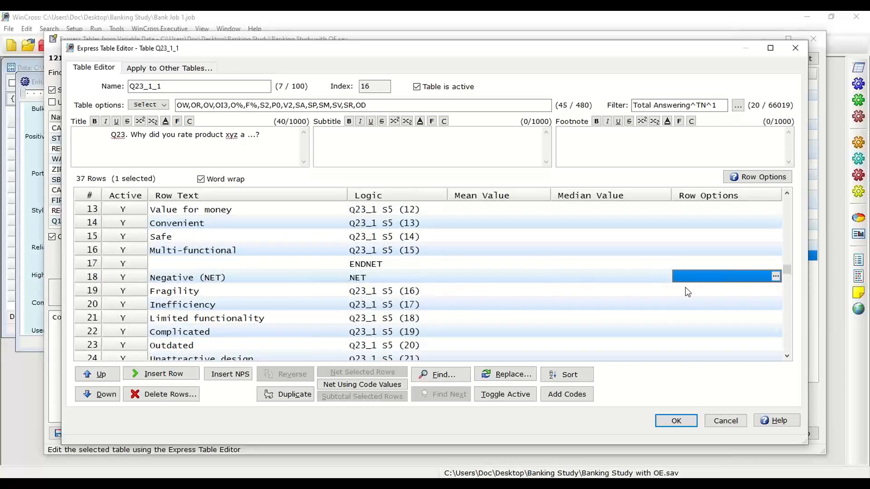
{"action": "type", "text": "RH"}
{"action": "left_click", "coordinate": [680, 293]}
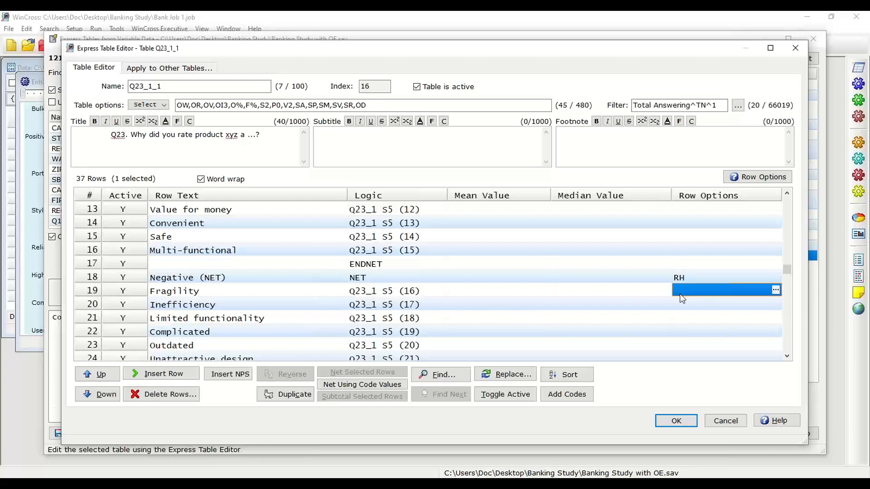
{"action": "scroll", "coordinate": [567, 309], "scroll_direction": "down", "scroll_amount": 1}
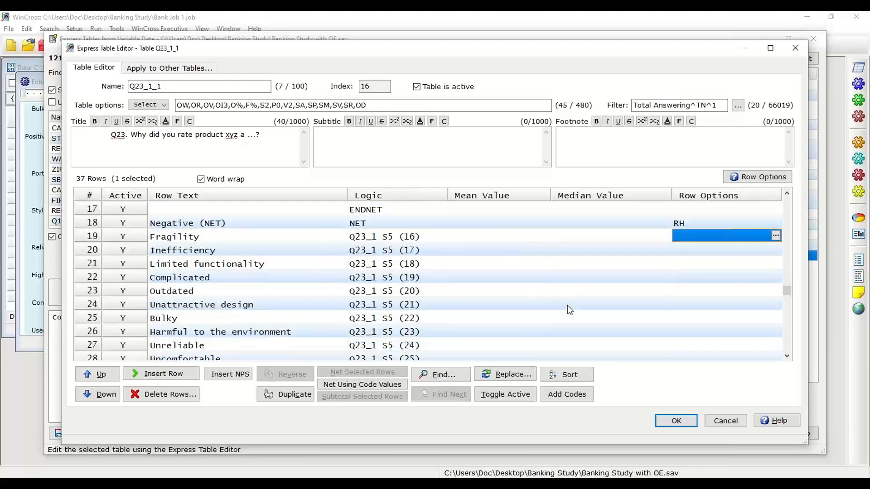
{"action": "scroll", "coordinate": [568, 305], "scroll_direction": "down", "scroll_amount": 1}
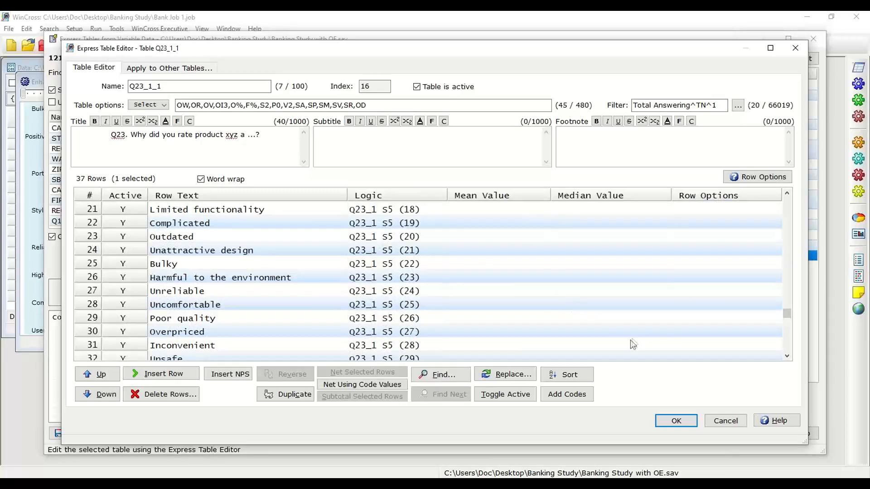
{"action": "left_click", "coordinate": [671, 421]}
{"action": "left_click", "coordinate": [695, 431]}
Step: Rerun table Q23_1_1 against Banner 1 without saving the previous Enhanced Text Report
{"action": "left_click", "coordinate": [74, 28]}
{"action": "left_click", "coordinate": [112, 56]}
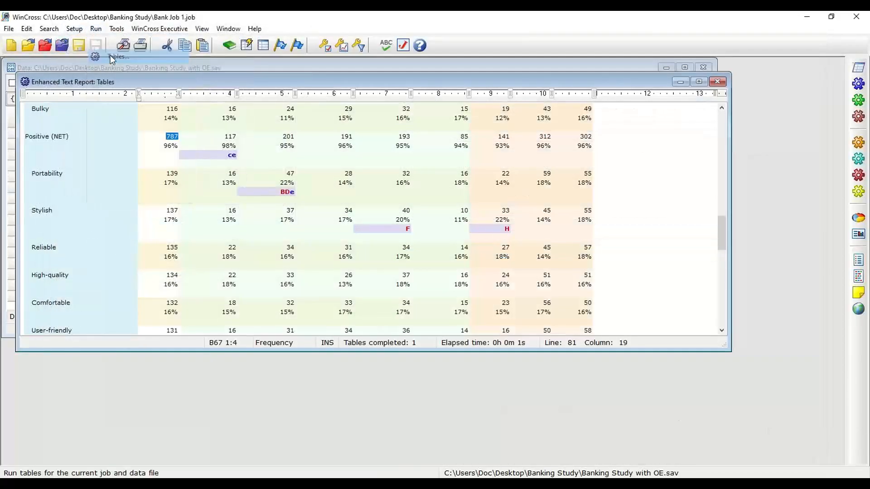
{"action": "left_click", "coordinate": [651, 420]}
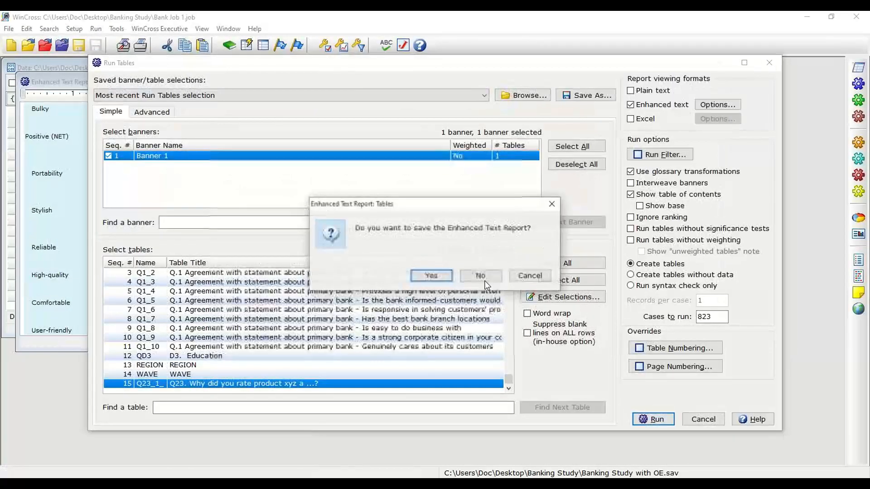
{"action": "left_click", "coordinate": [494, 277]}
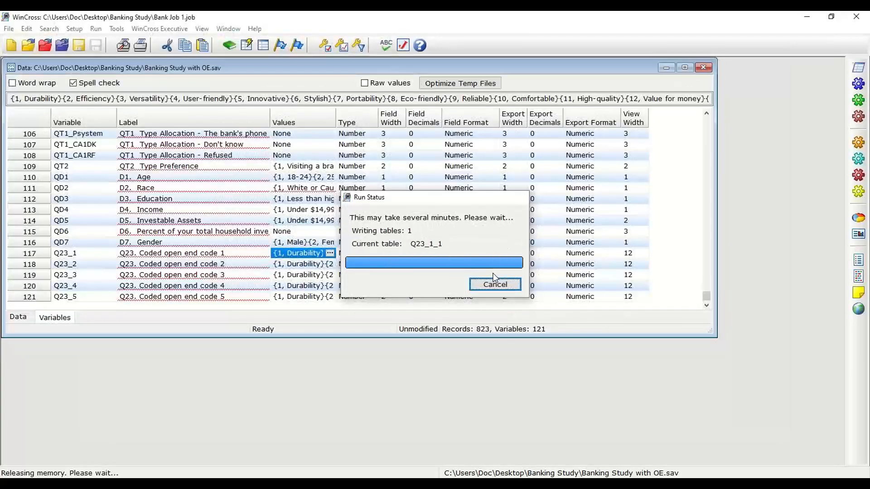
Step: Check the order of the Positive and Negative nets and the ranking of their codes in the new Q23 report
{"action": "scroll", "coordinate": [495, 278], "scroll_direction": "down", "scroll_amount": 3}
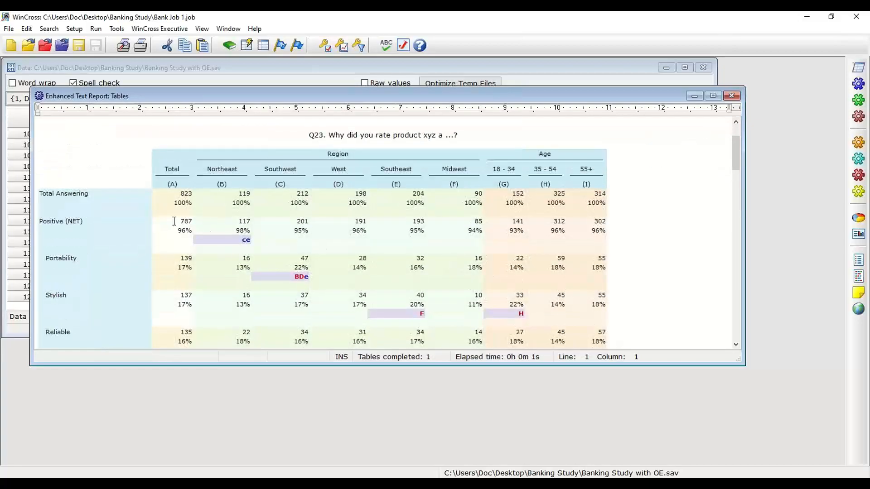
{"action": "scroll", "coordinate": [174, 220], "scroll_direction": "down", "scroll_amount": 7}
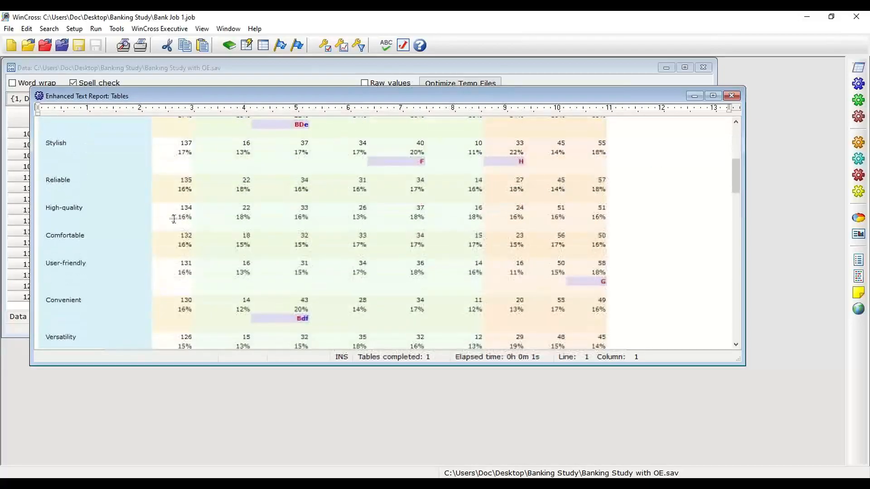
{"action": "scroll", "coordinate": [117, 234], "scroll_direction": "down", "scroll_amount": 4}
{"action": "scroll", "coordinate": [117, 234], "scroll_direction": "down", "scroll_amount": 7}
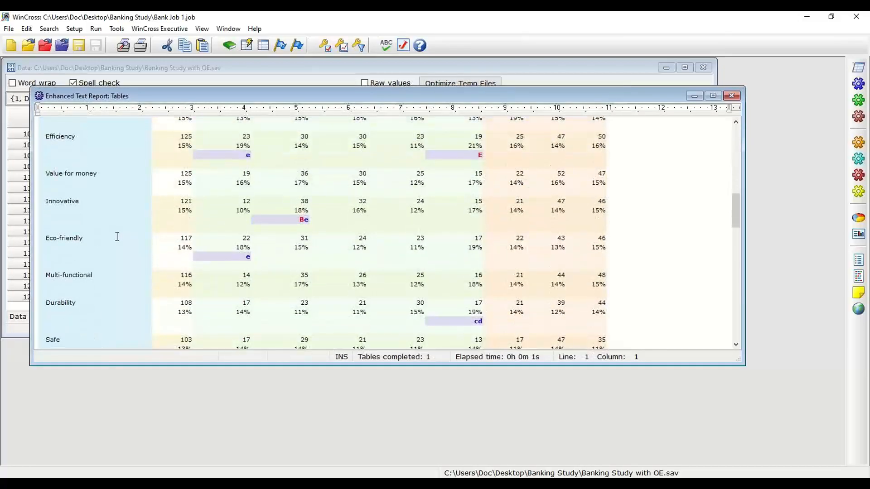
{"action": "scroll", "coordinate": [117, 236], "scroll_direction": "down", "scroll_amount": 6}
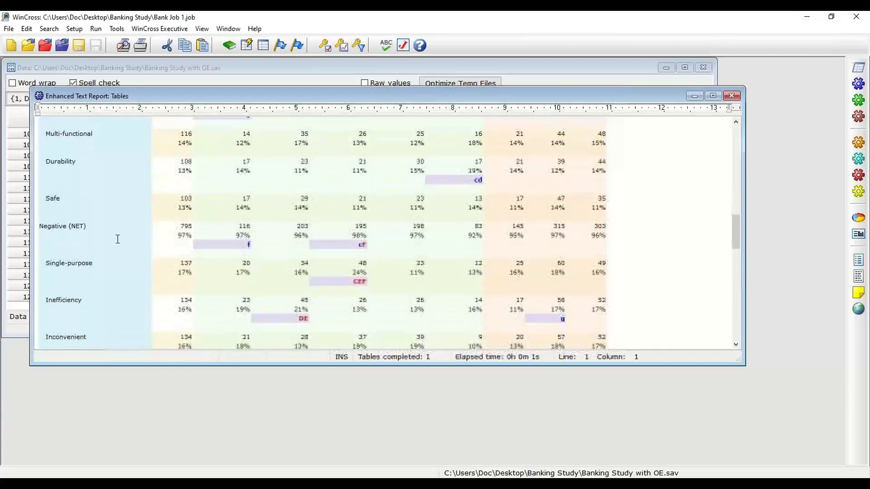
{"action": "double_click", "coordinate": [49, 200]}
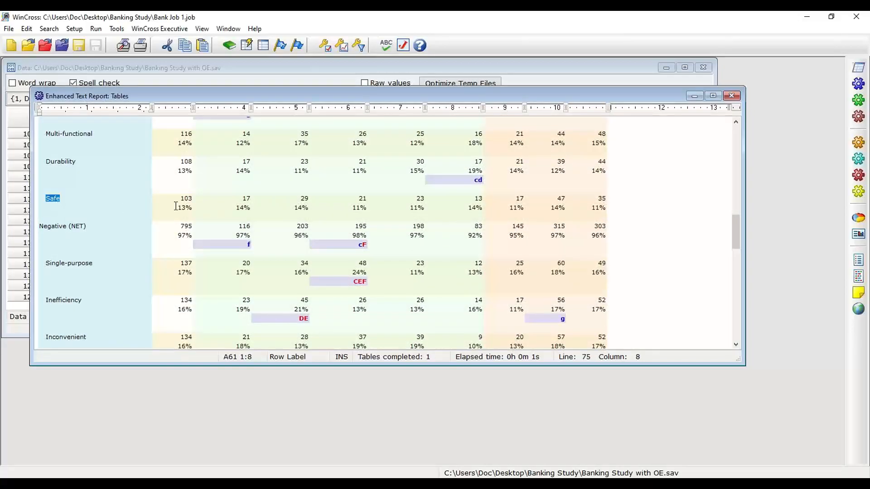
{"action": "left_click_drag", "start_coordinate": [39, 226], "coordinate": [84, 227]}
{"action": "double_click", "coordinate": [187, 225]}
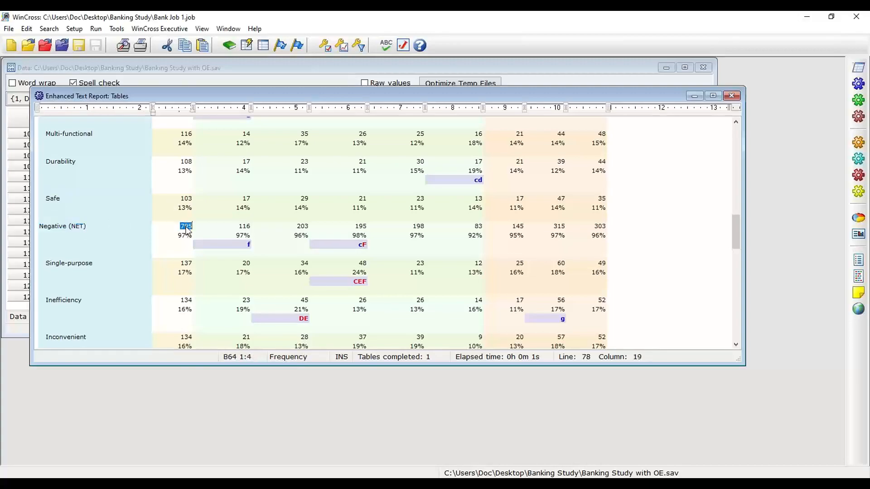